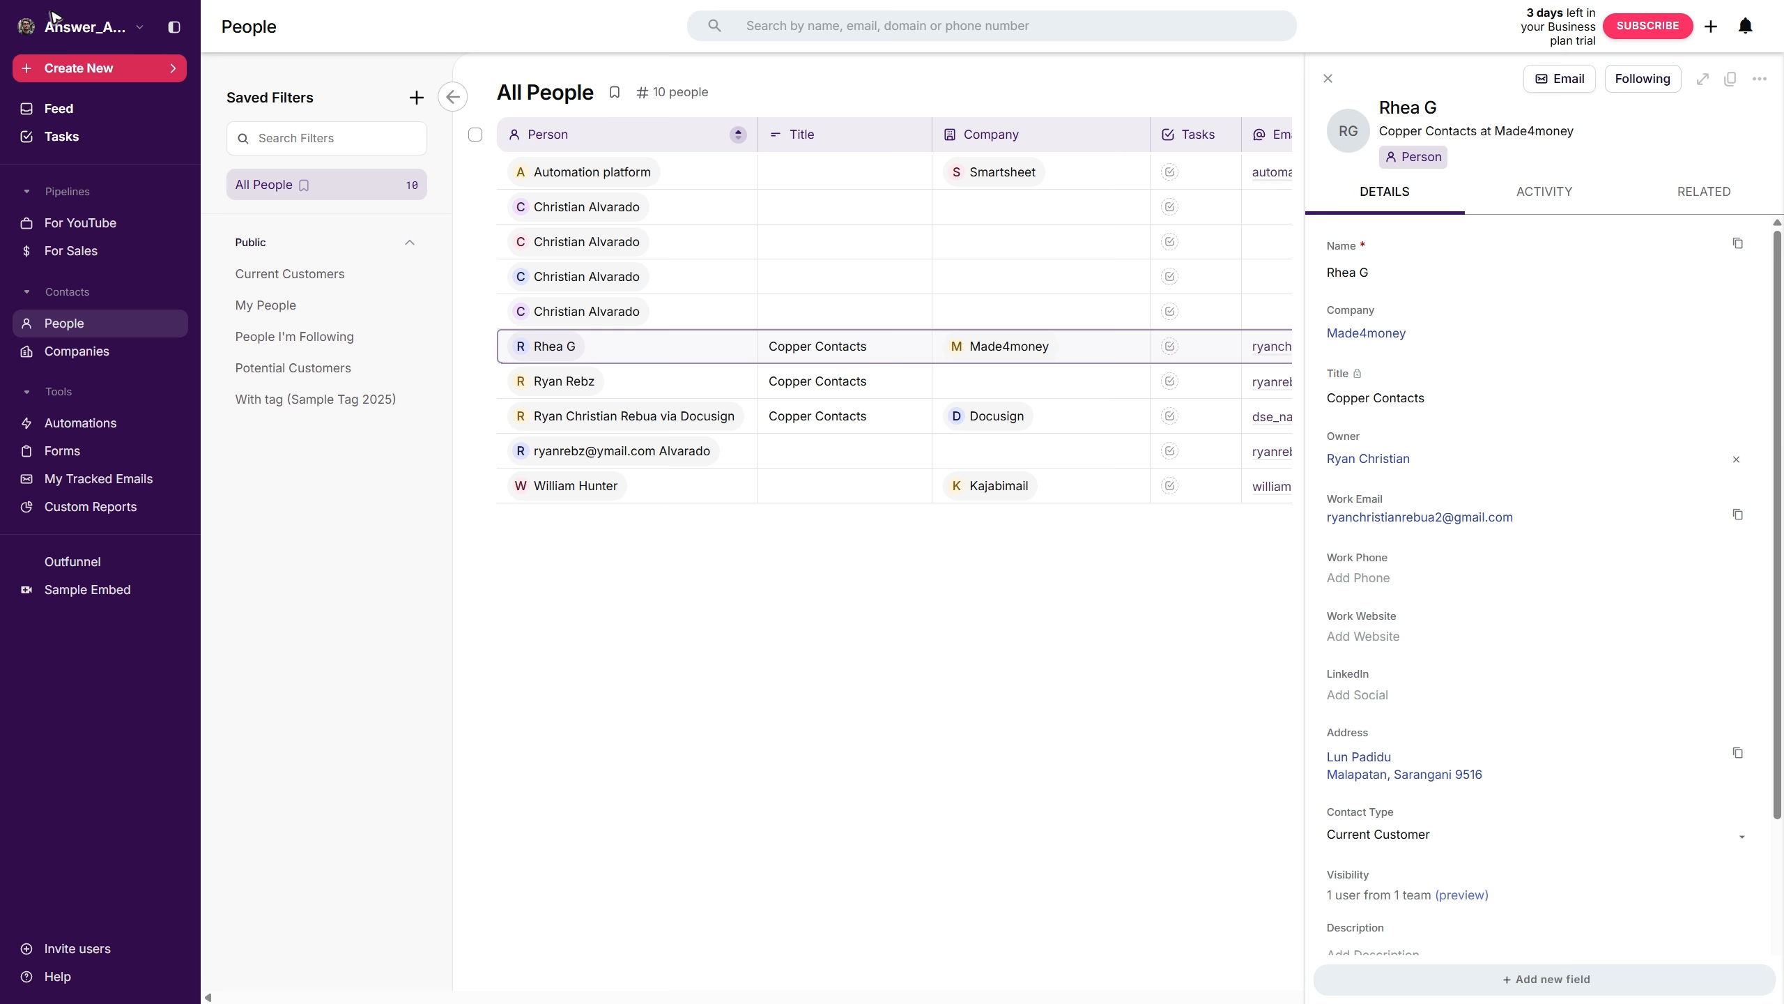
# - Open the workspace settings for managing fields on People records
pyautogui.click(55, 18)
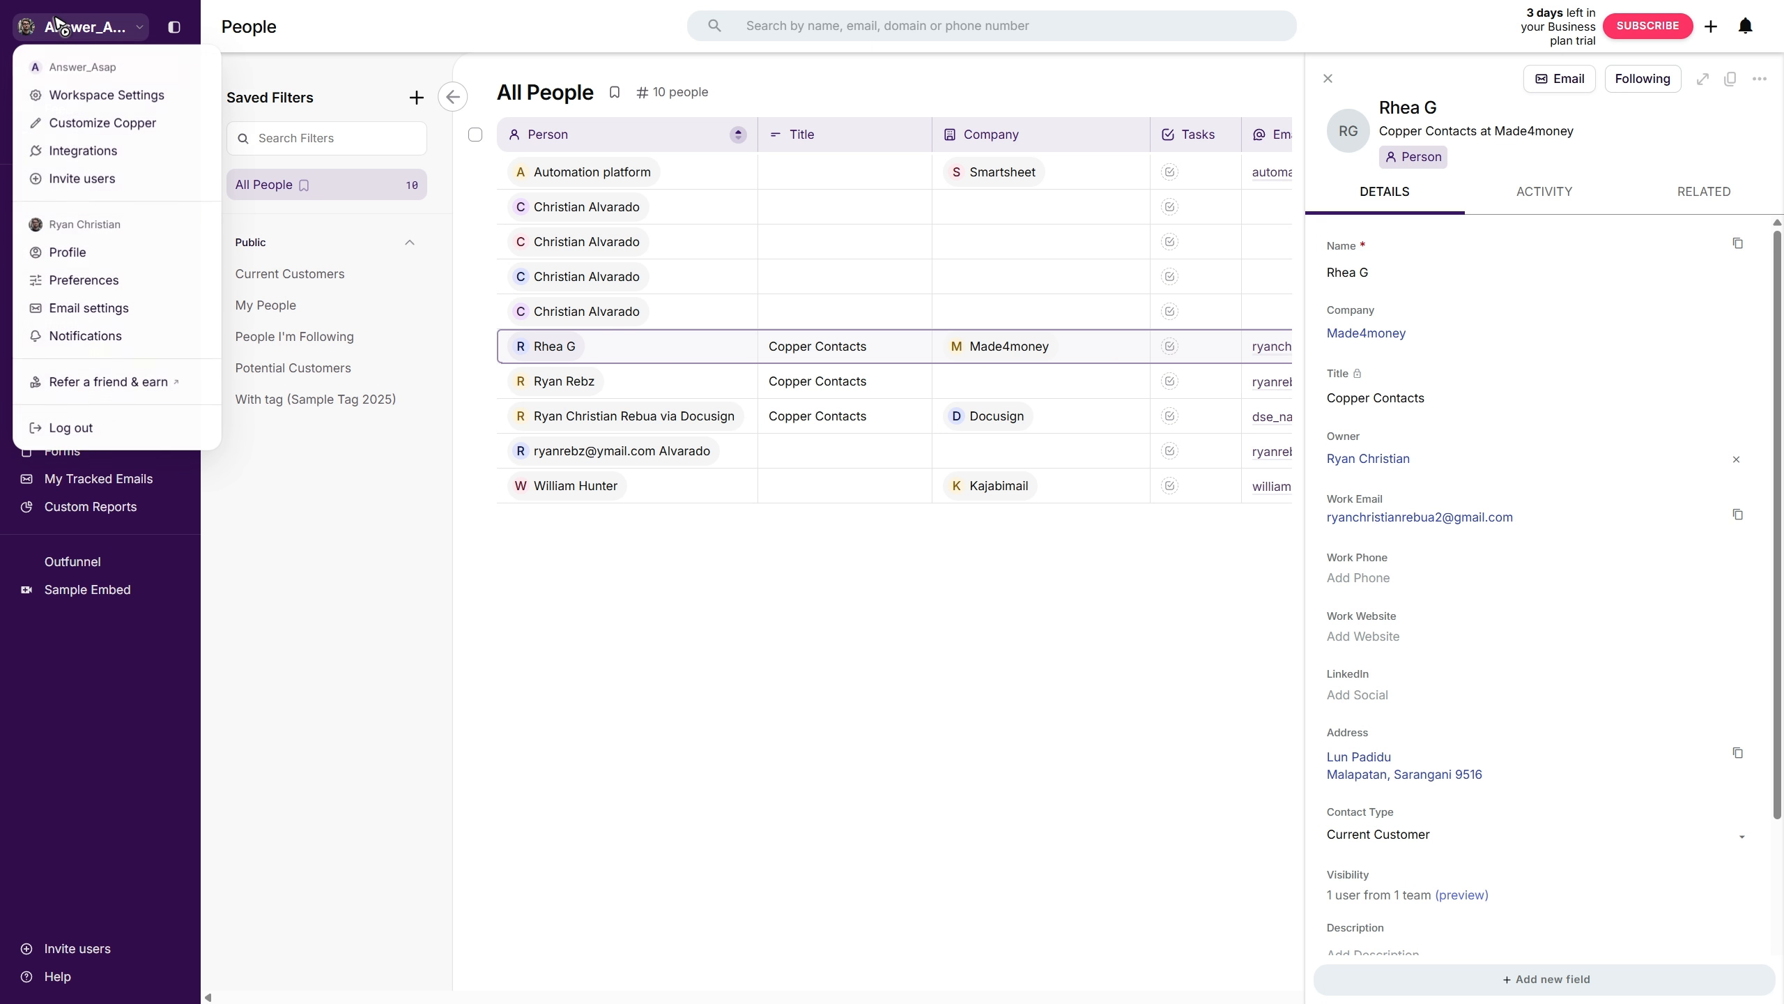
pyautogui.click(120, 96)
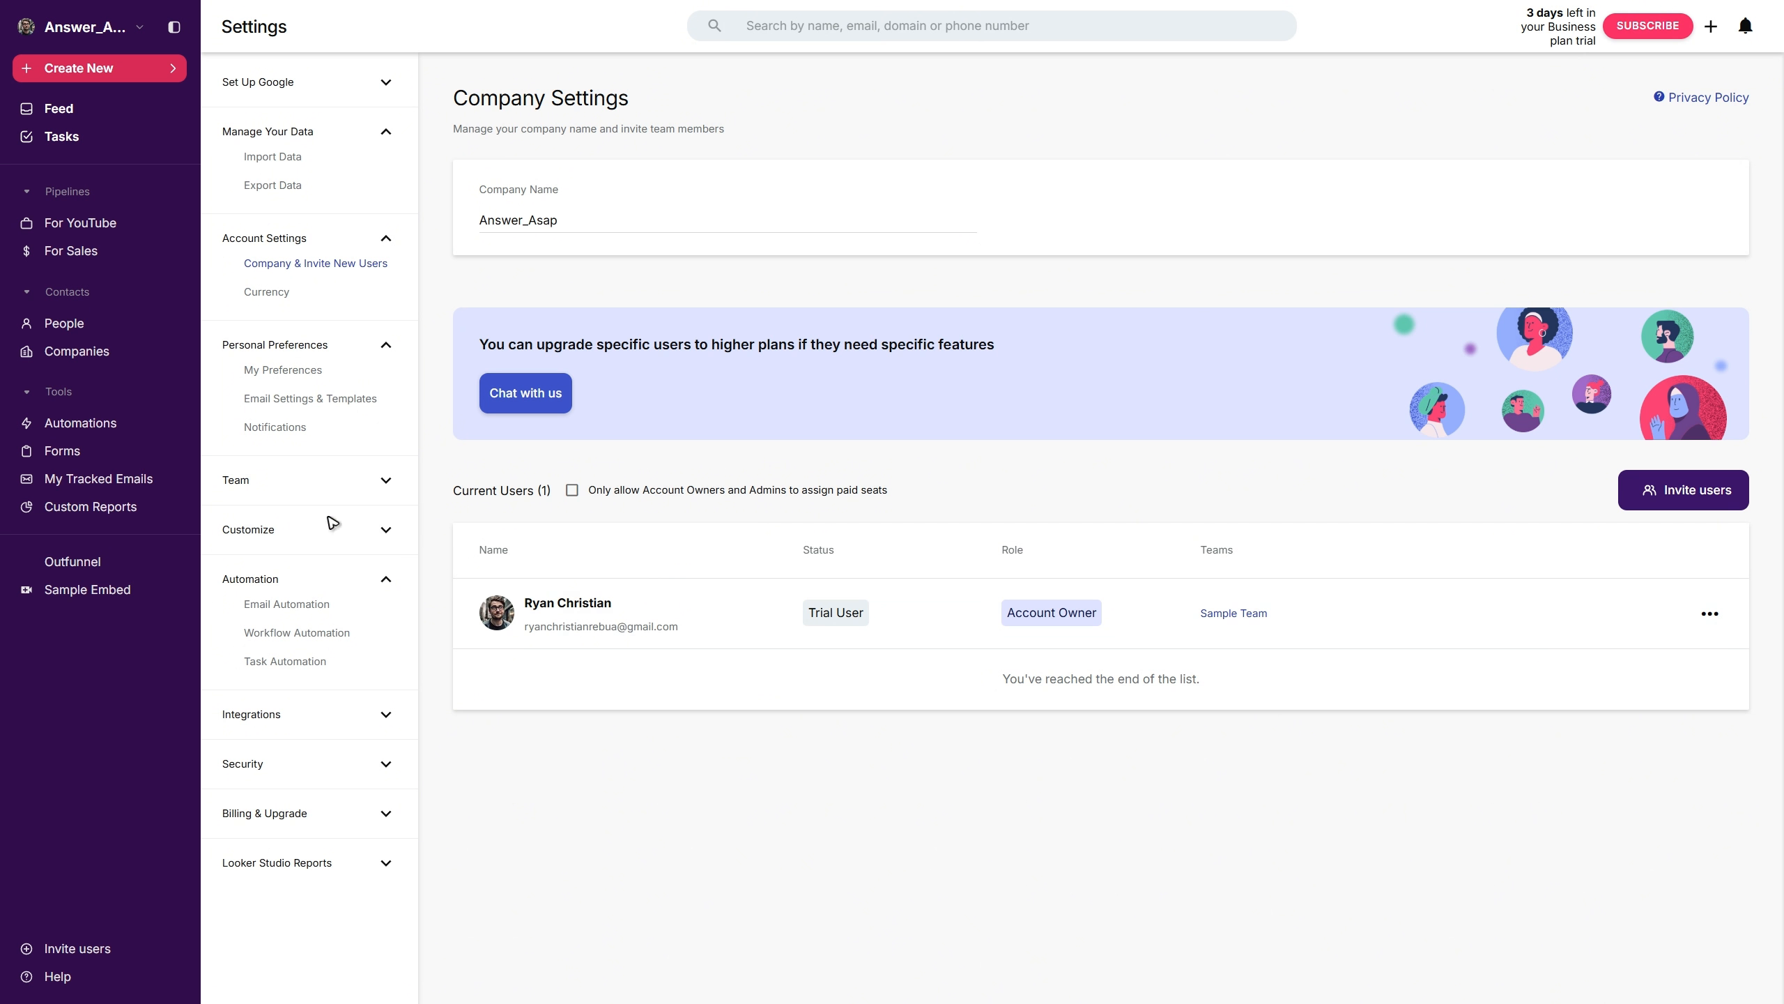
pyautogui.click(298, 531)
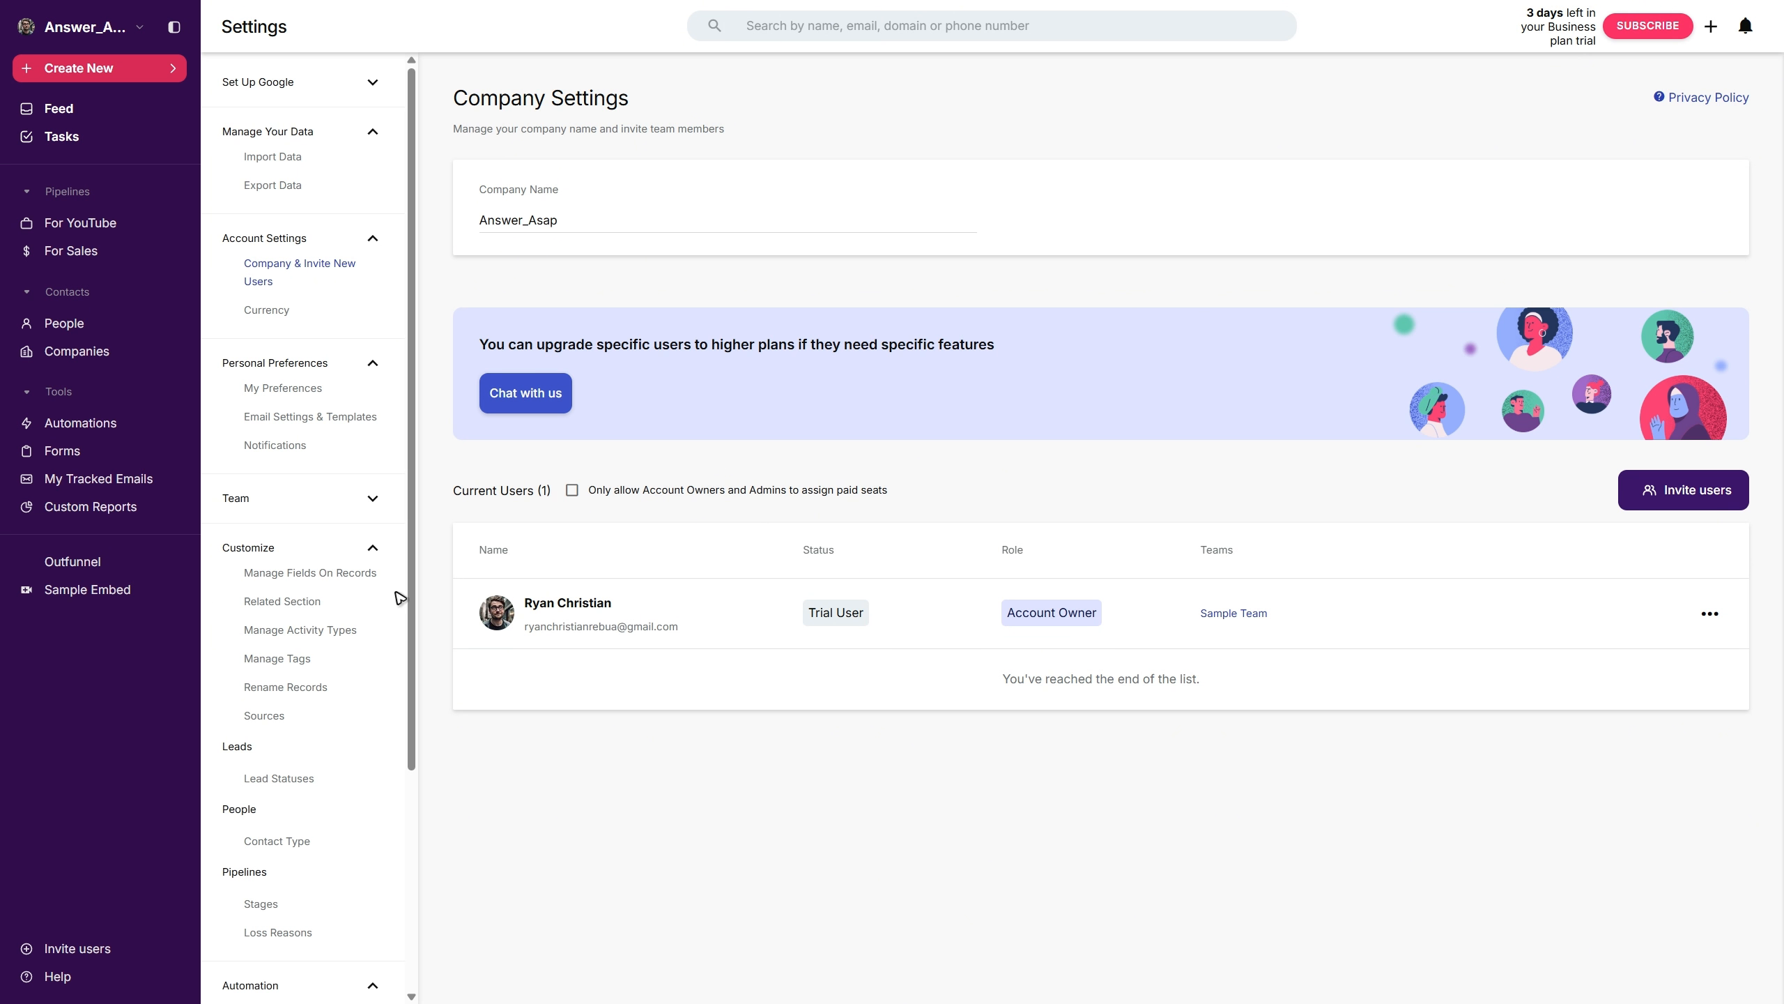
pyautogui.click(313, 576)
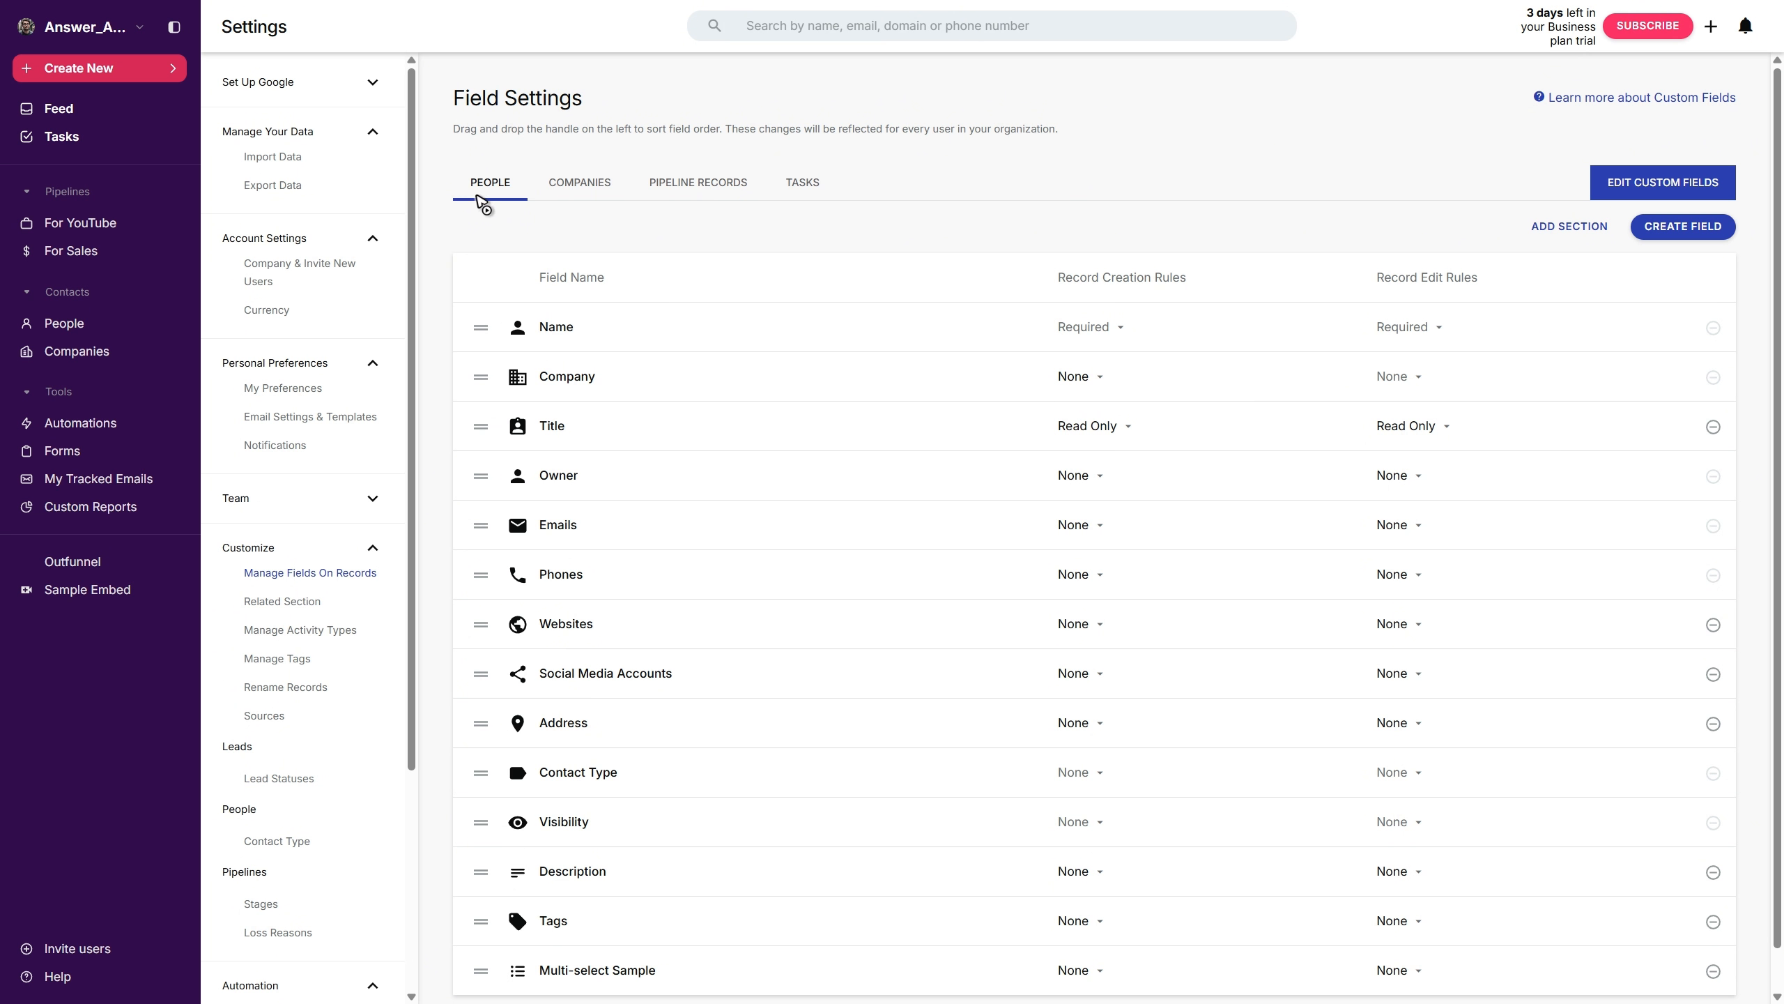
# - Create a Date field labelled Birthday on People, keeping it included in Filters, and save it
pyautogui.click(1683, 226)
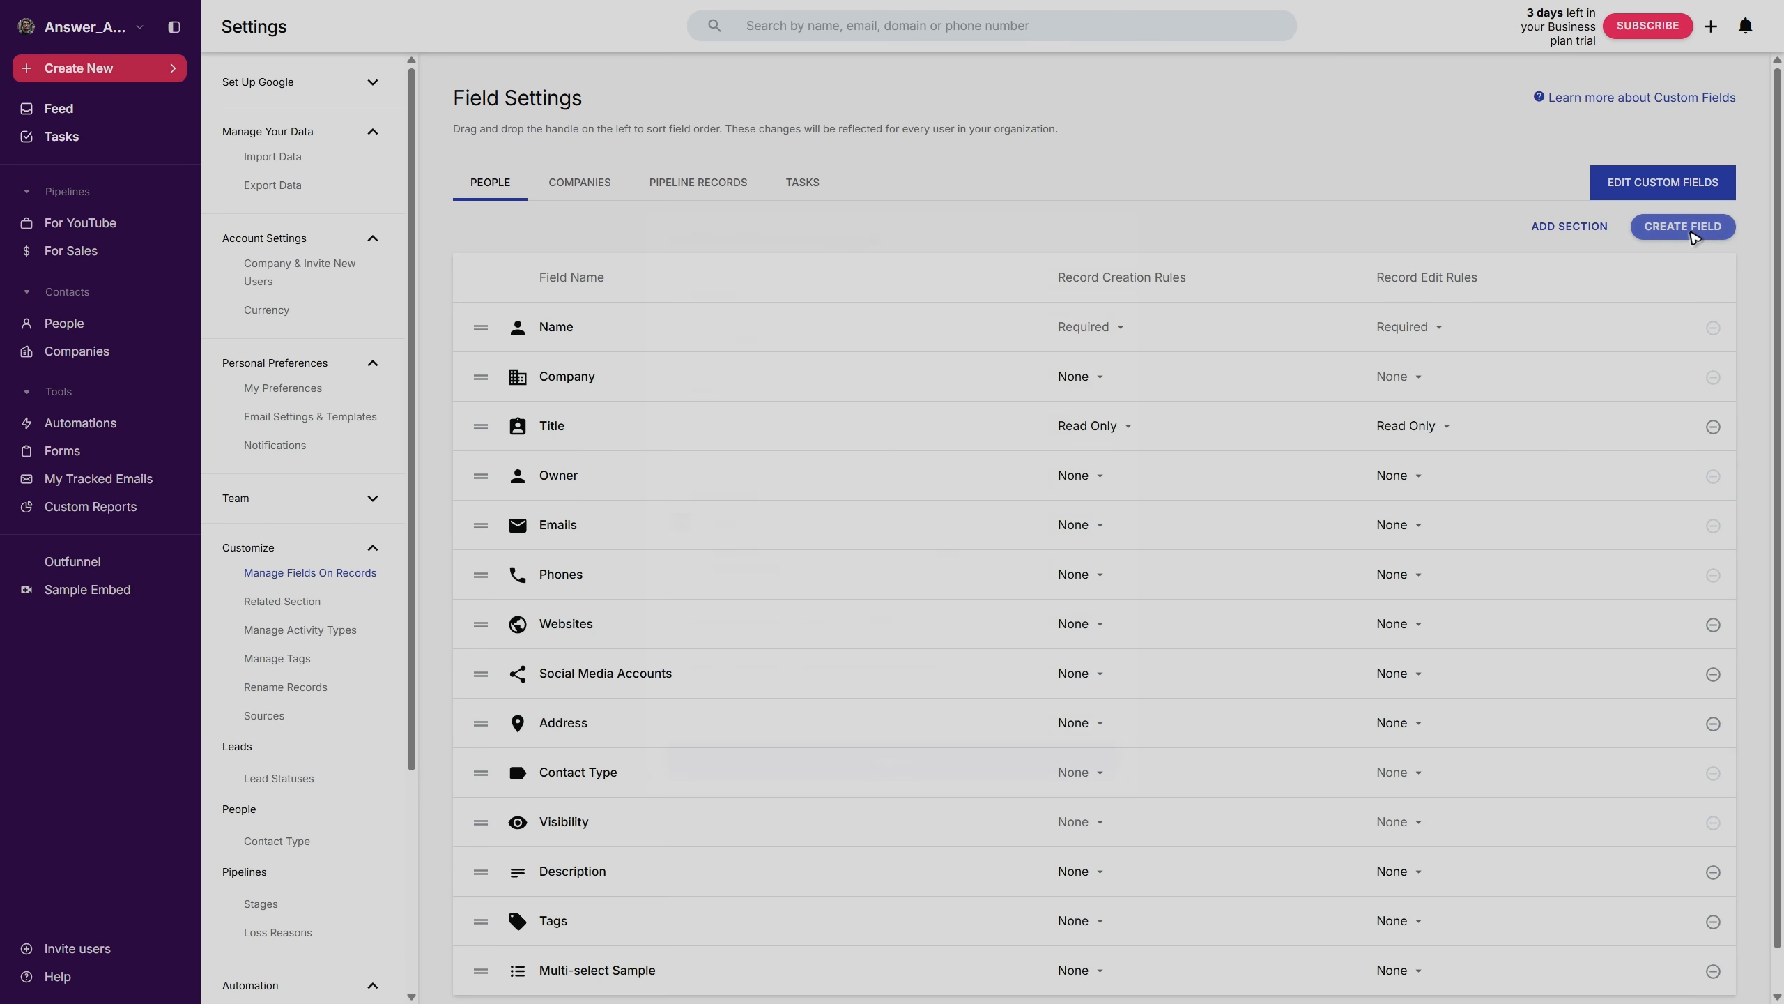
pyautogui.click(865, 336)
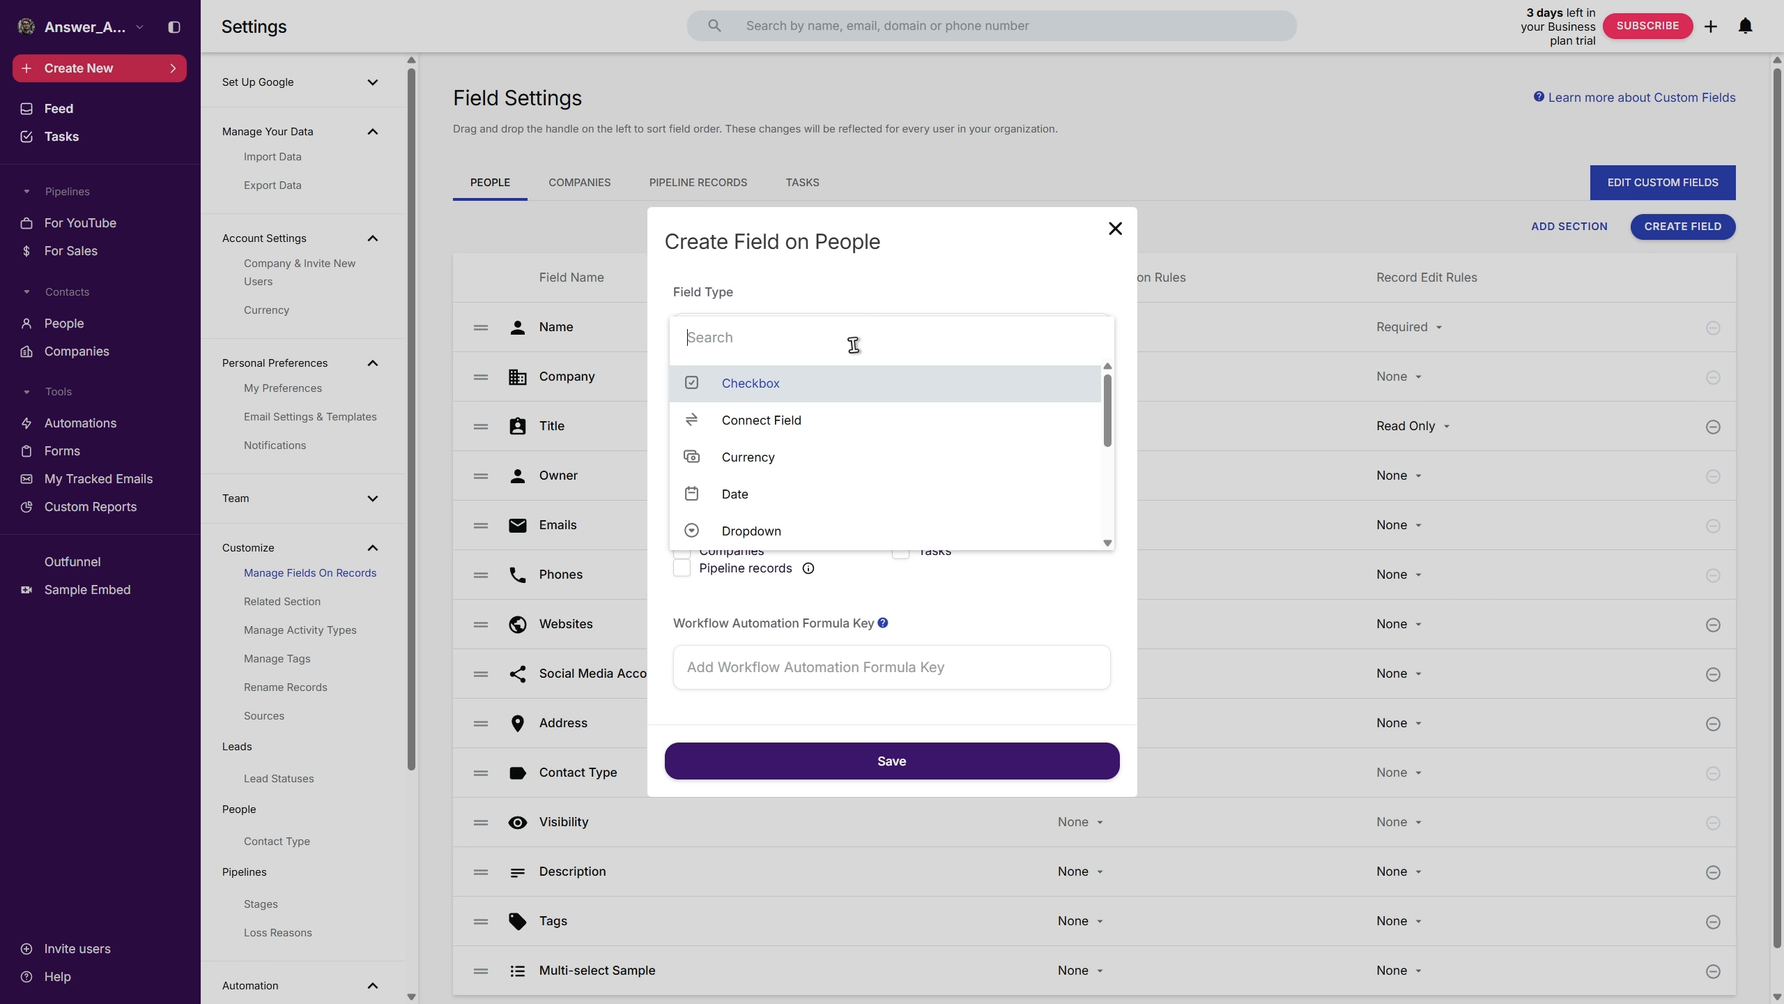
pyautogui.click(808, 494)
pyautogui.click(750, 424)
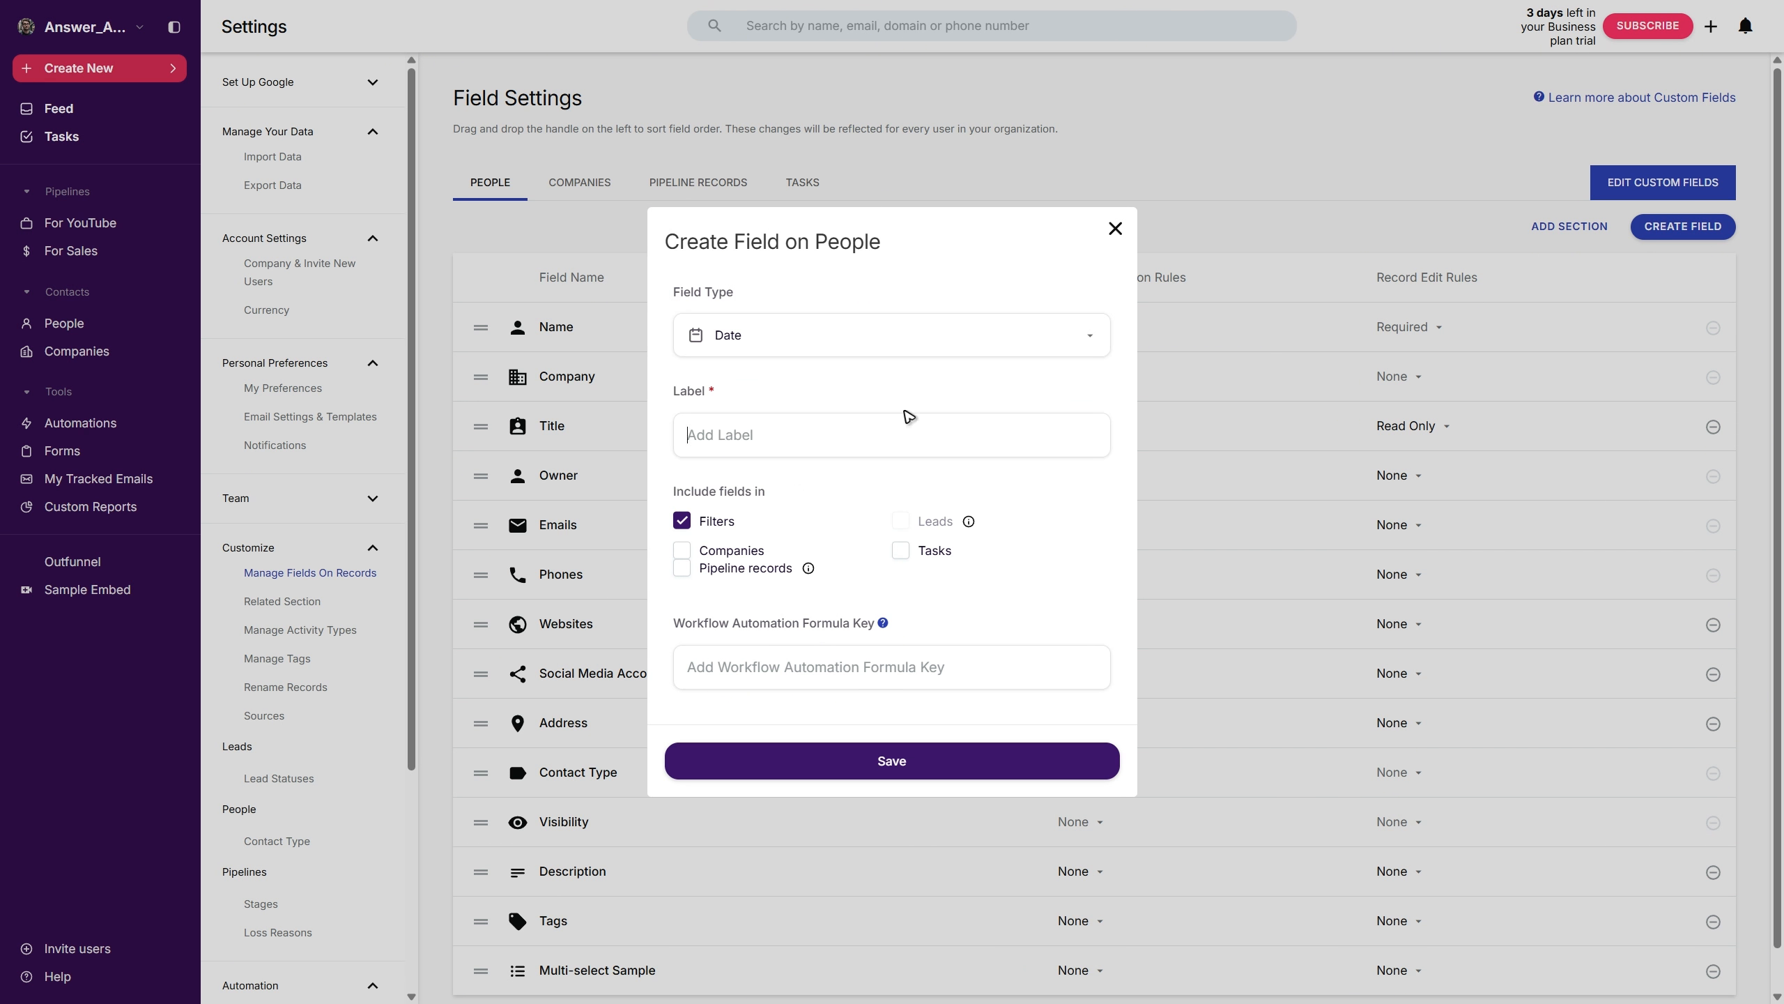
pyautogui.write('Birthday')
pyautogui.click(924, 769)
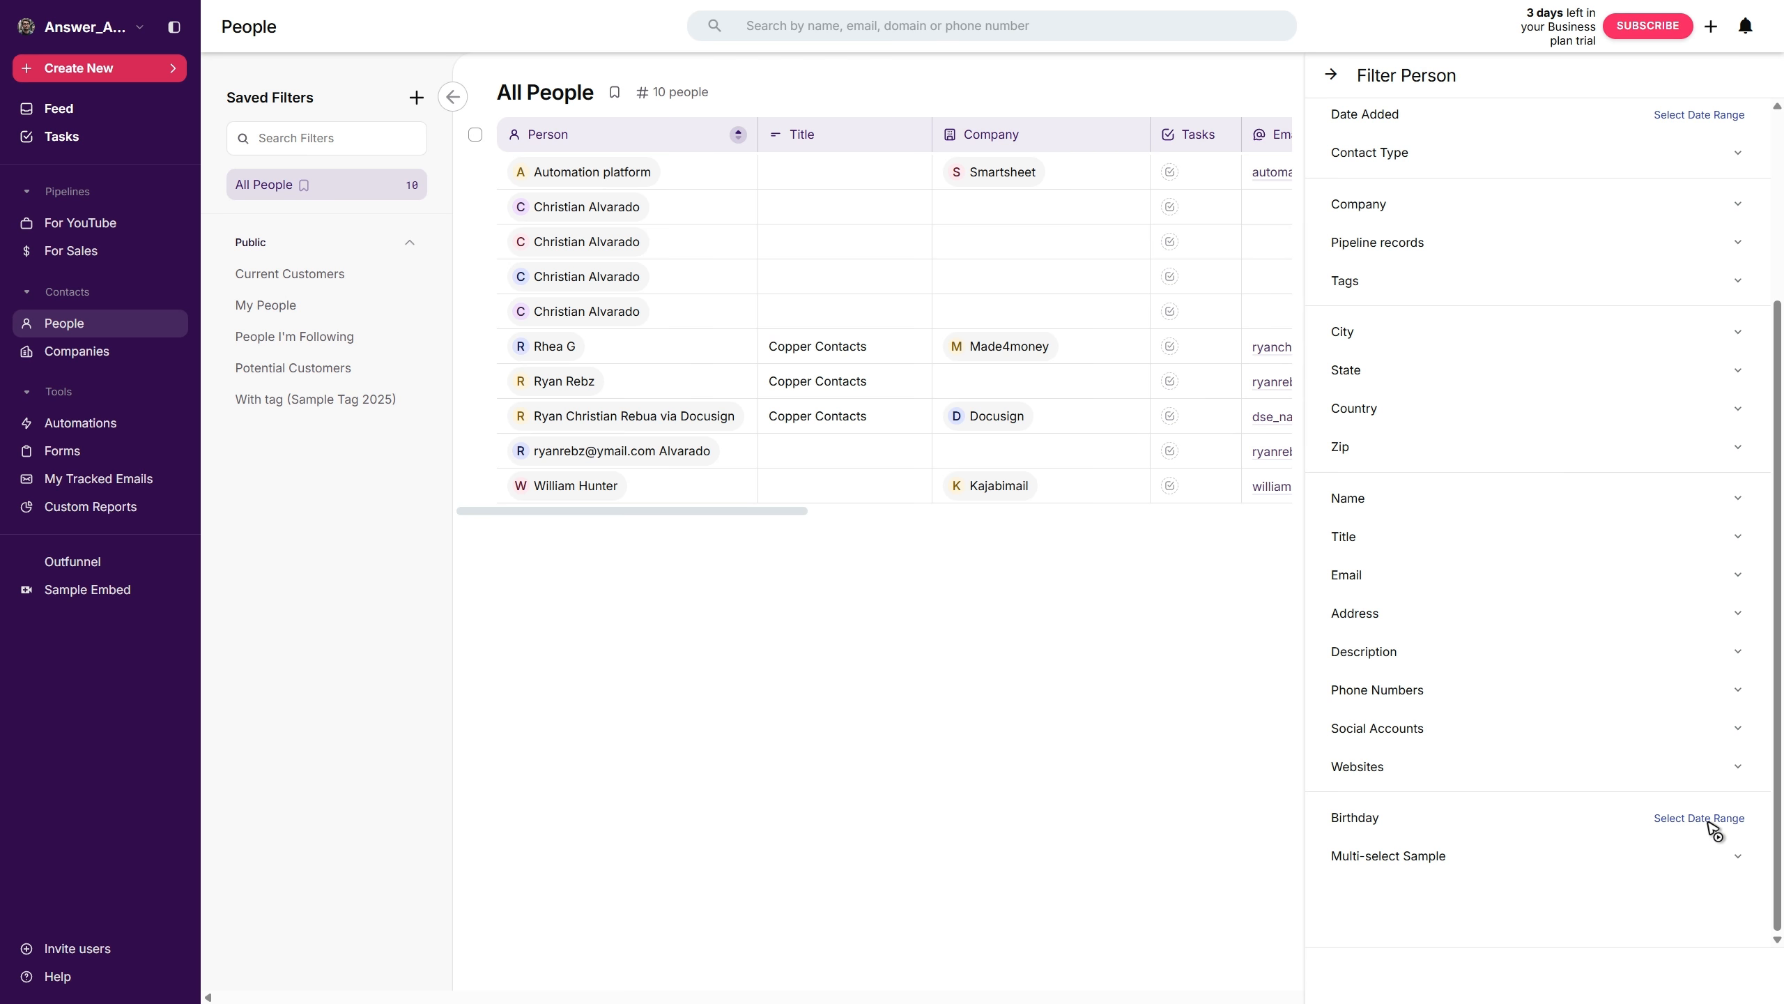
pyautogui.click(1700, 818)
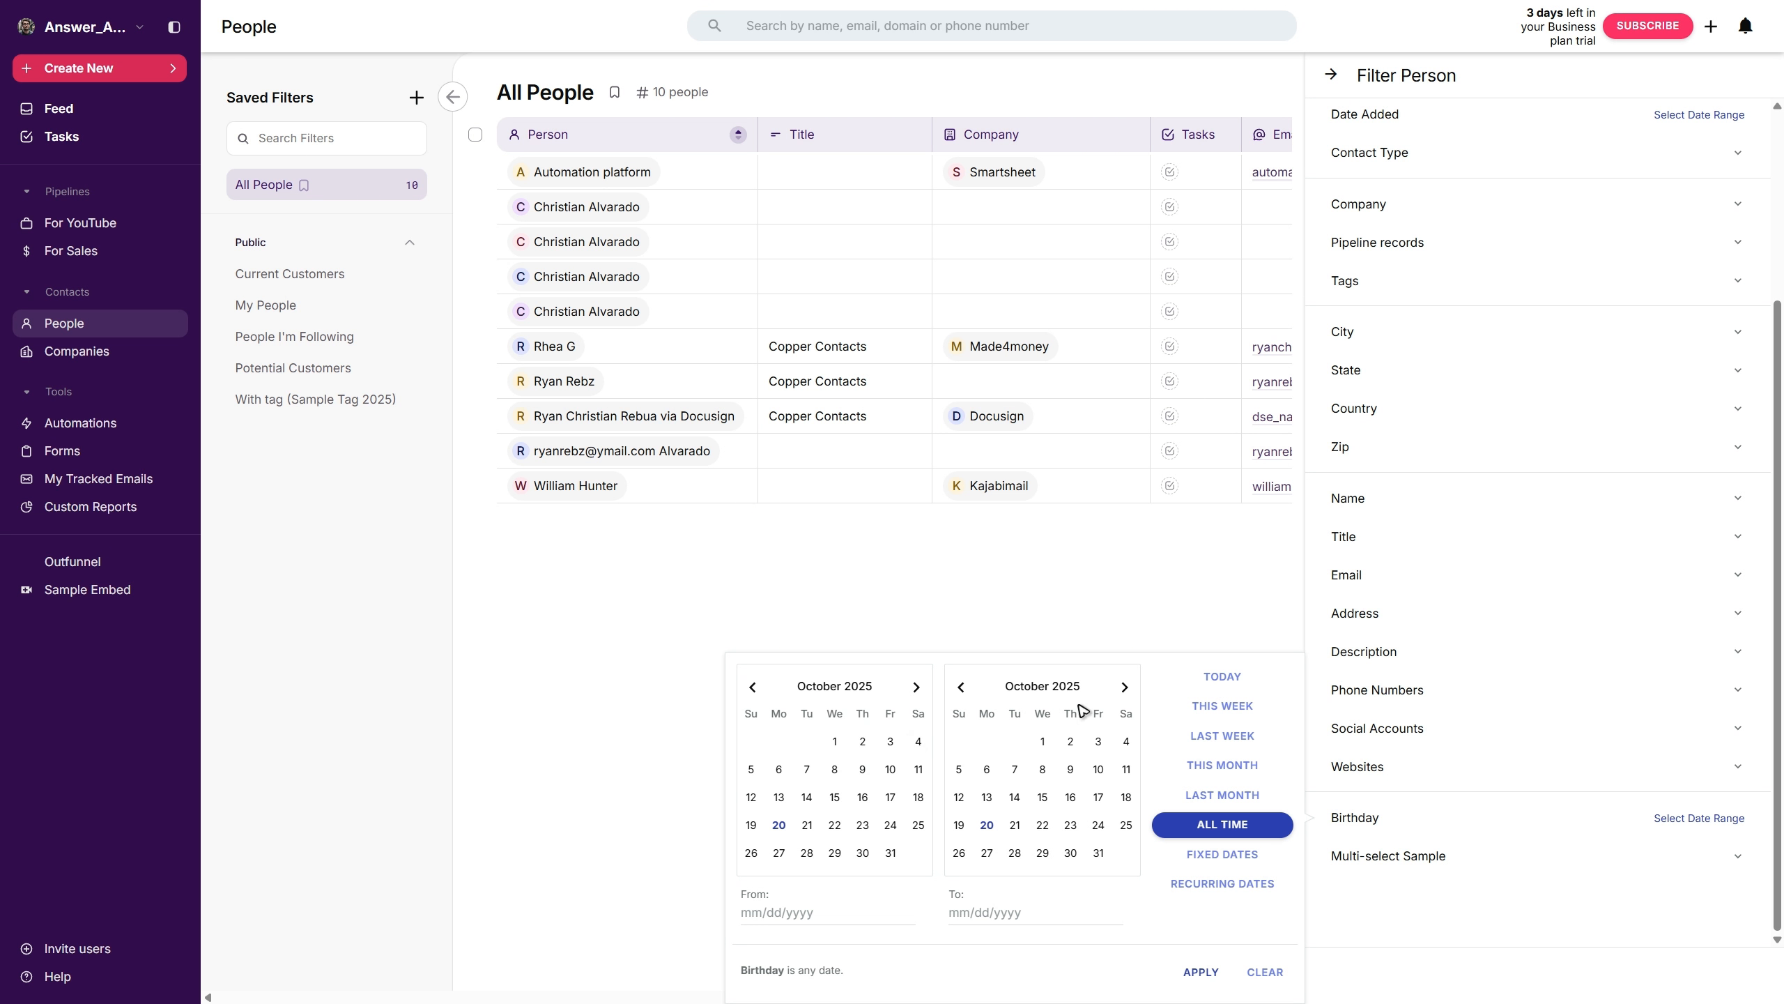
pyautogui.click(1125, 687)
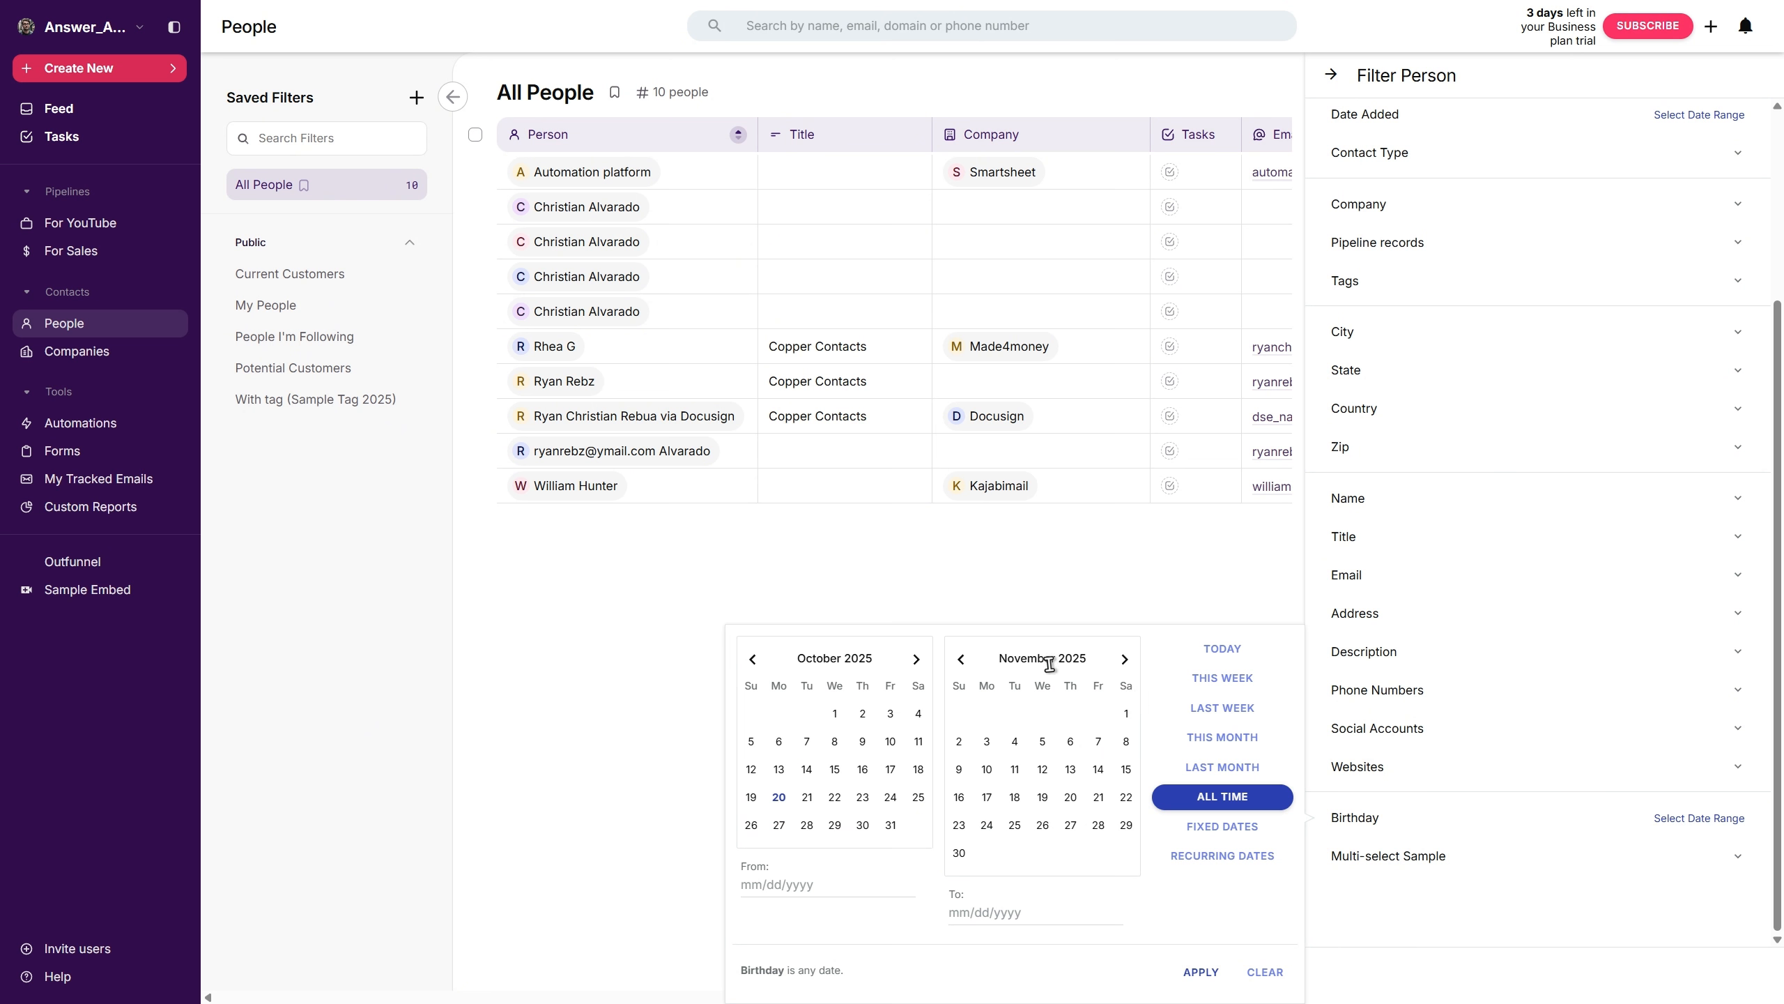
pyautogui.click(1197, 974)
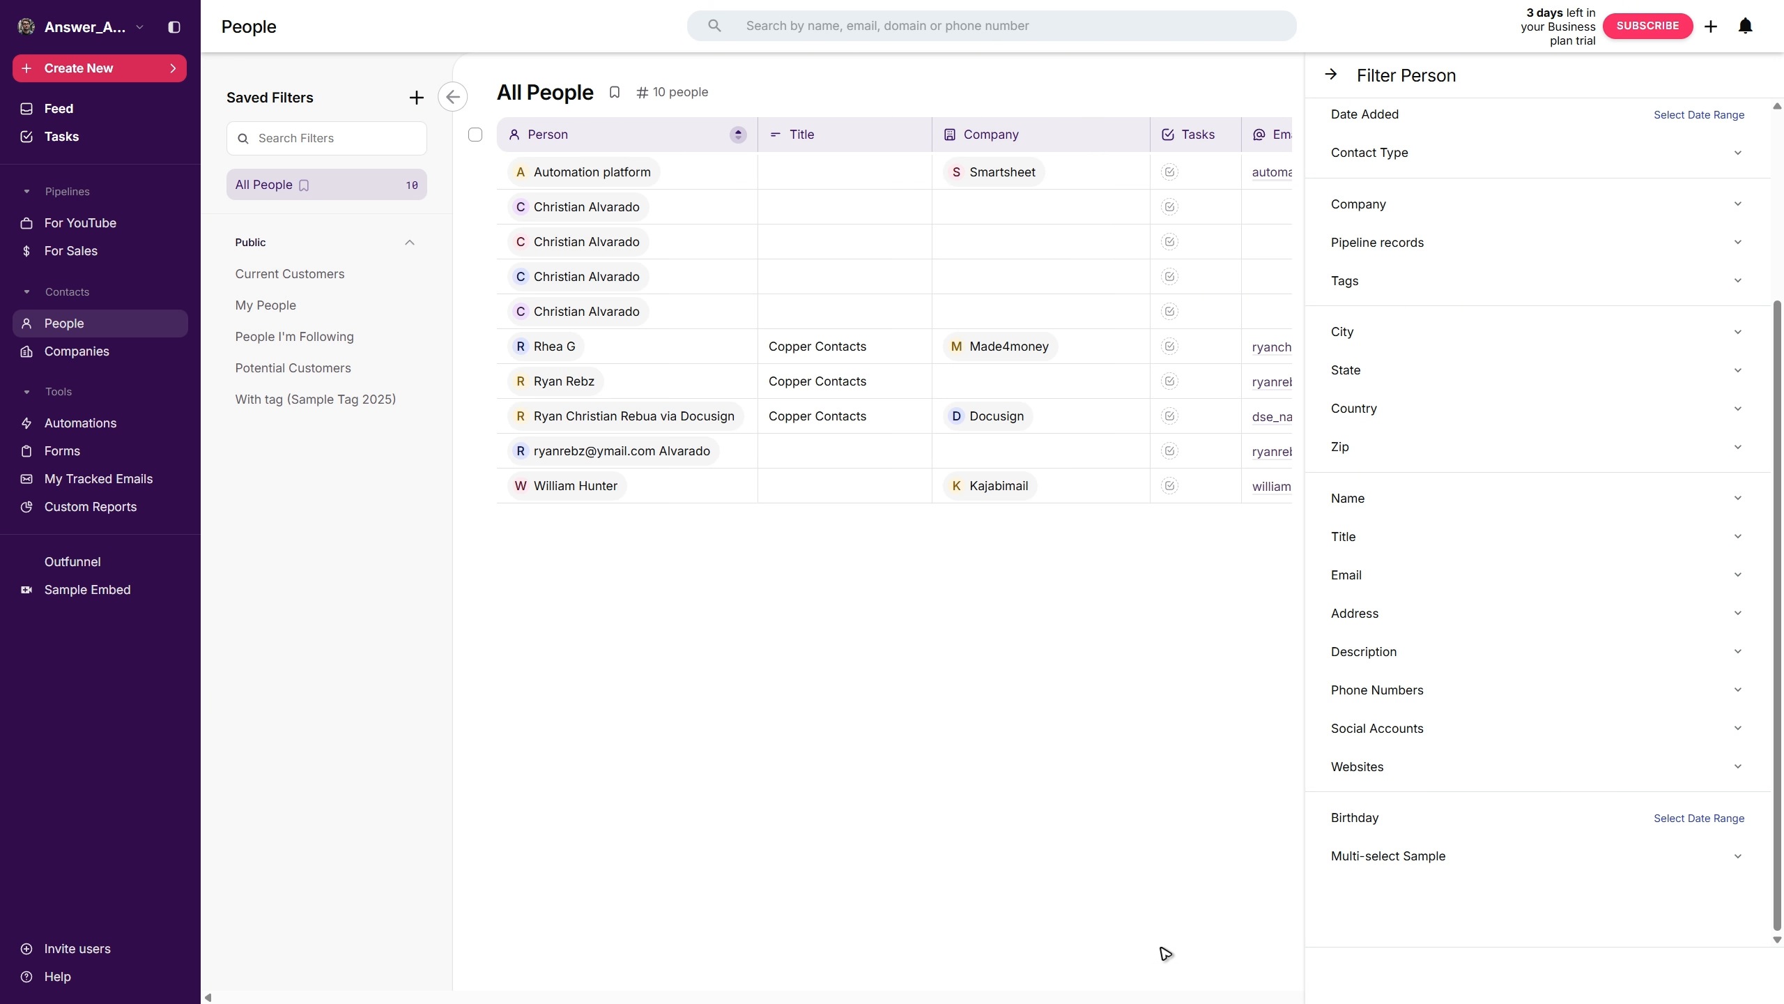
pyautogui.click(1328, 76)
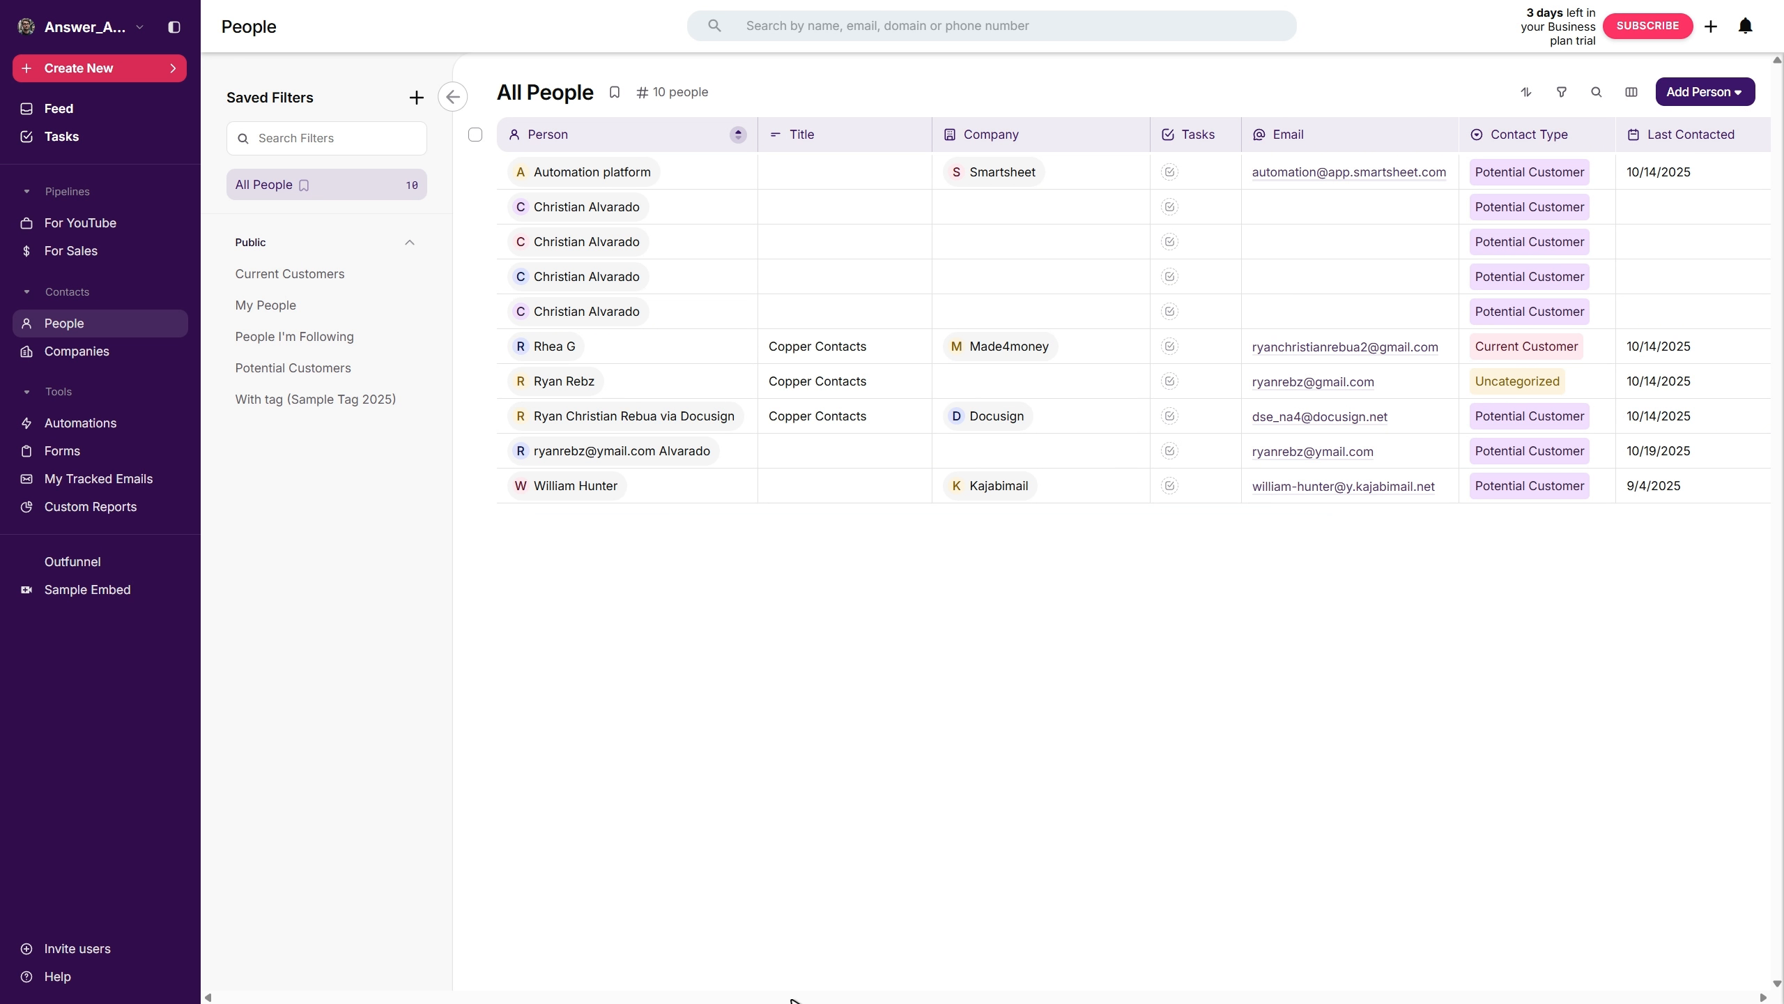
pyautogui.moveTo(986, 511); pyautogui.dragTo(990, 512)
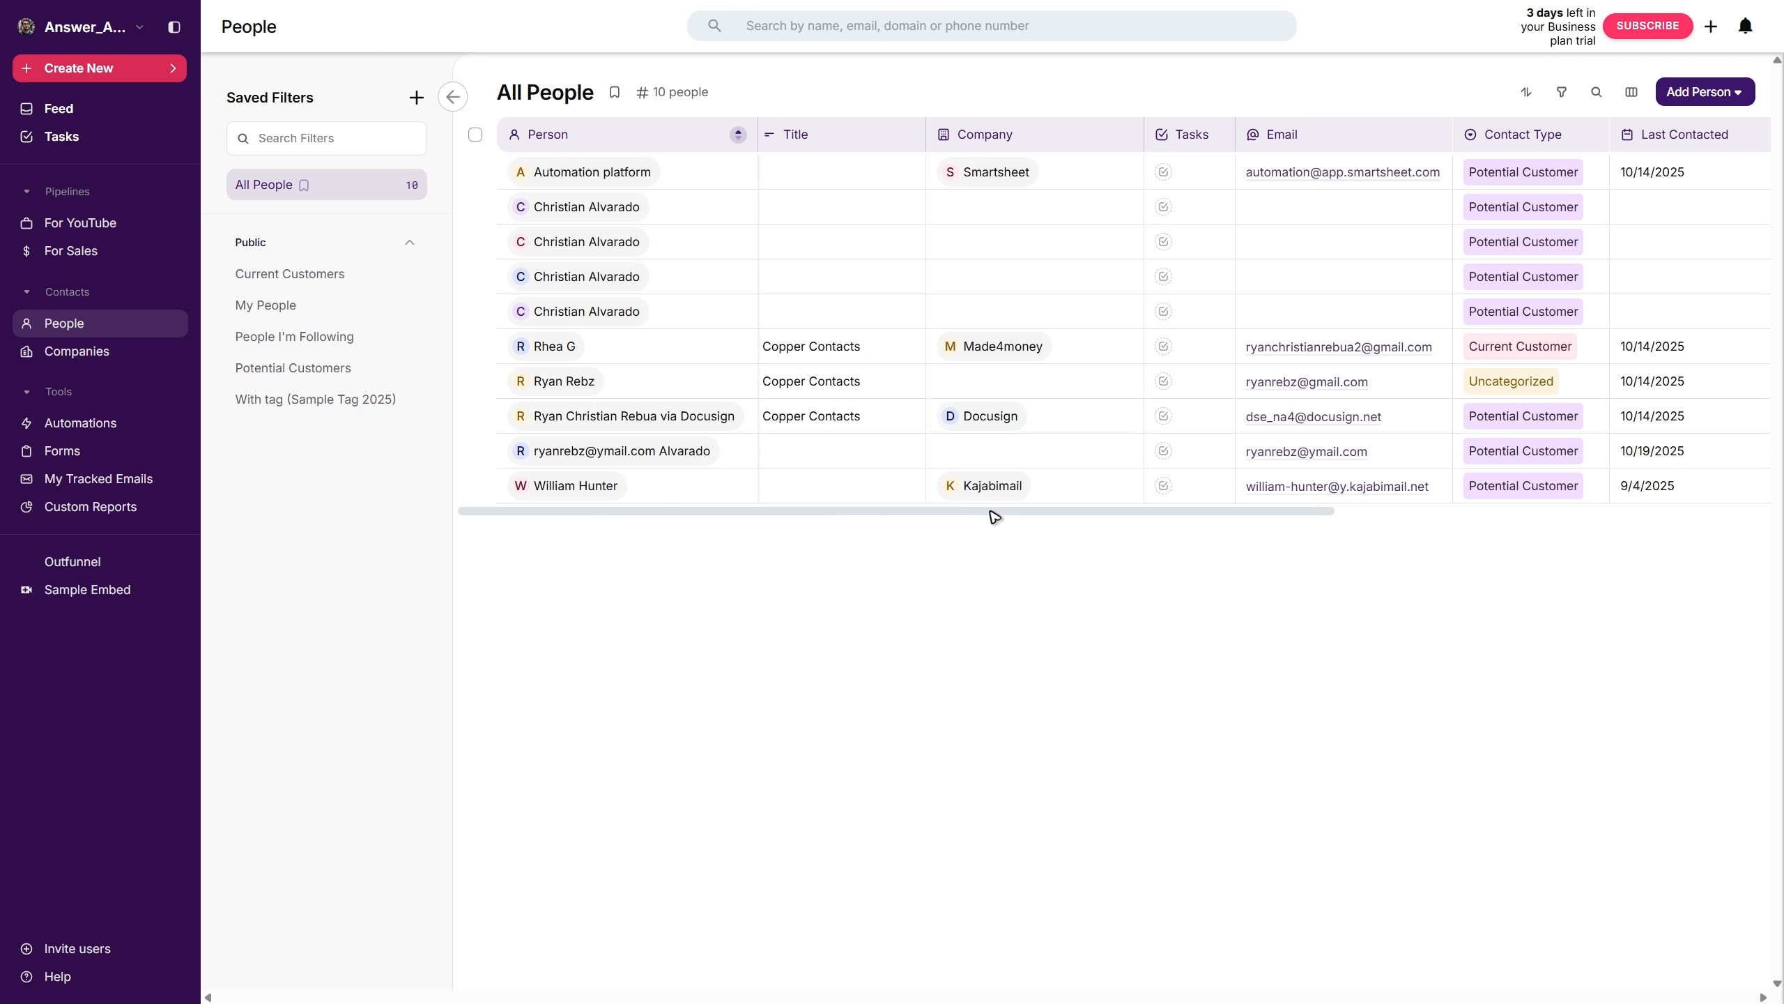
# - Fill in the Birthday field on the Uncategorized contact's record and close the record
pyautogui.click(598, 382)
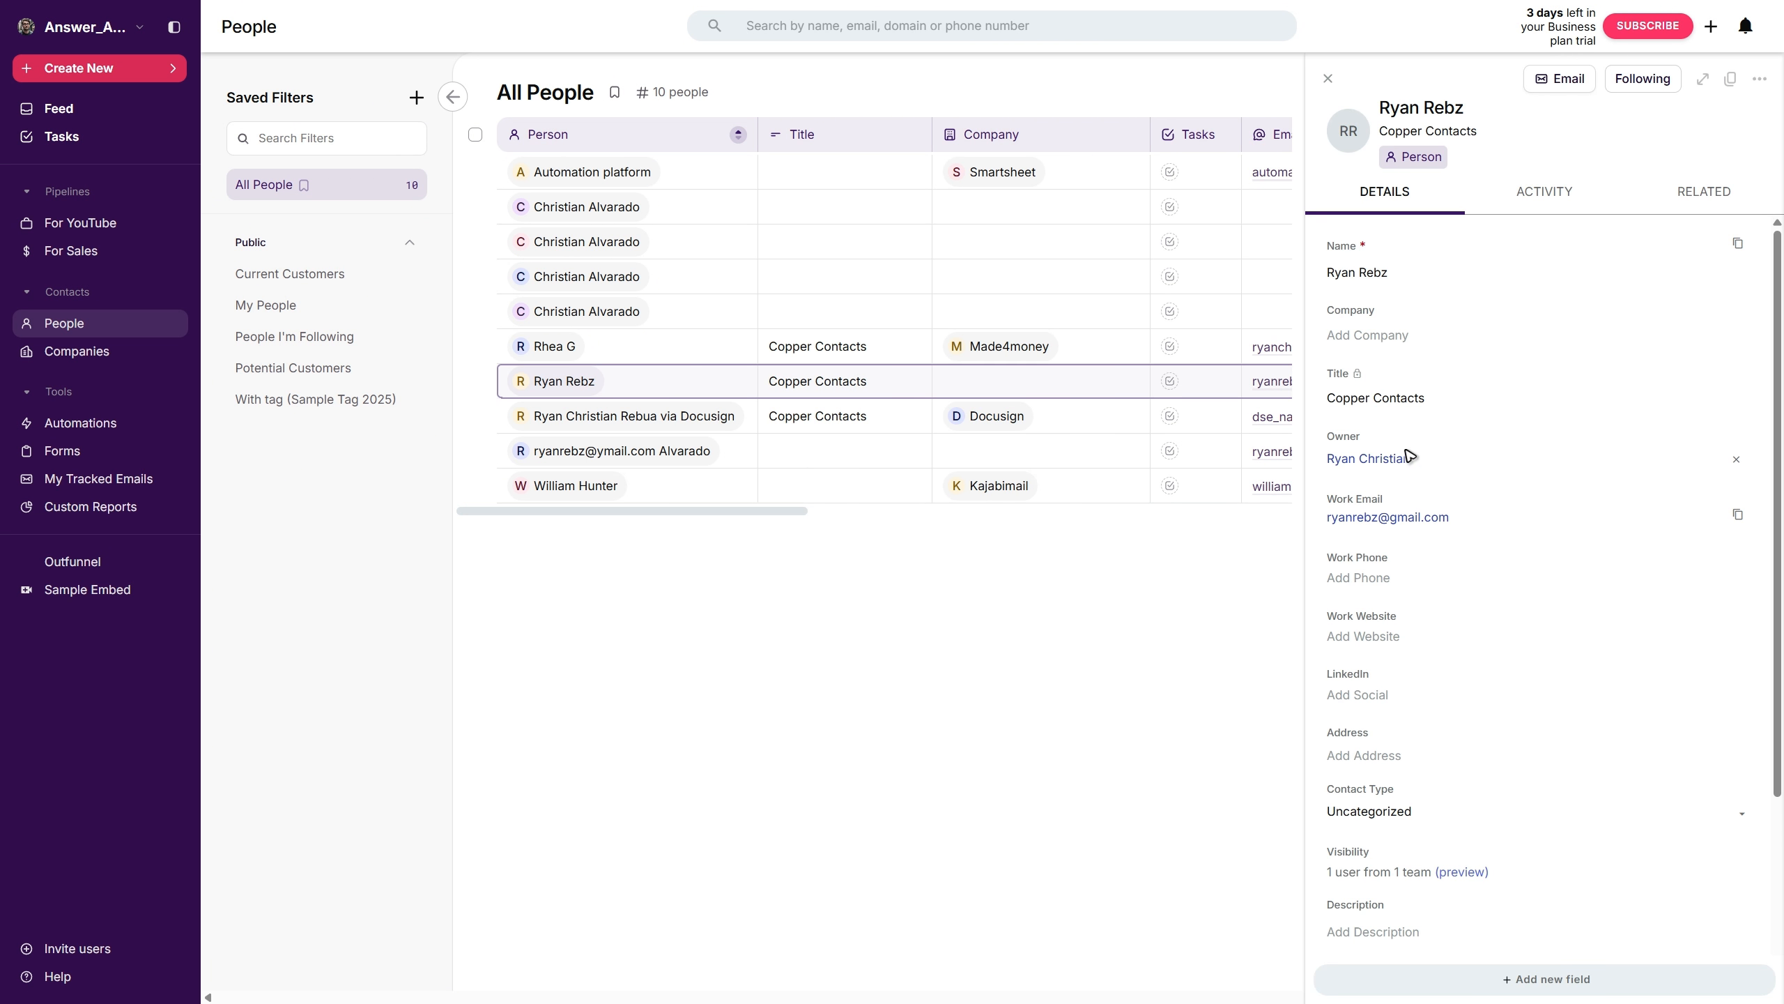
pyautogui.scroll(-4, 1414, 482)
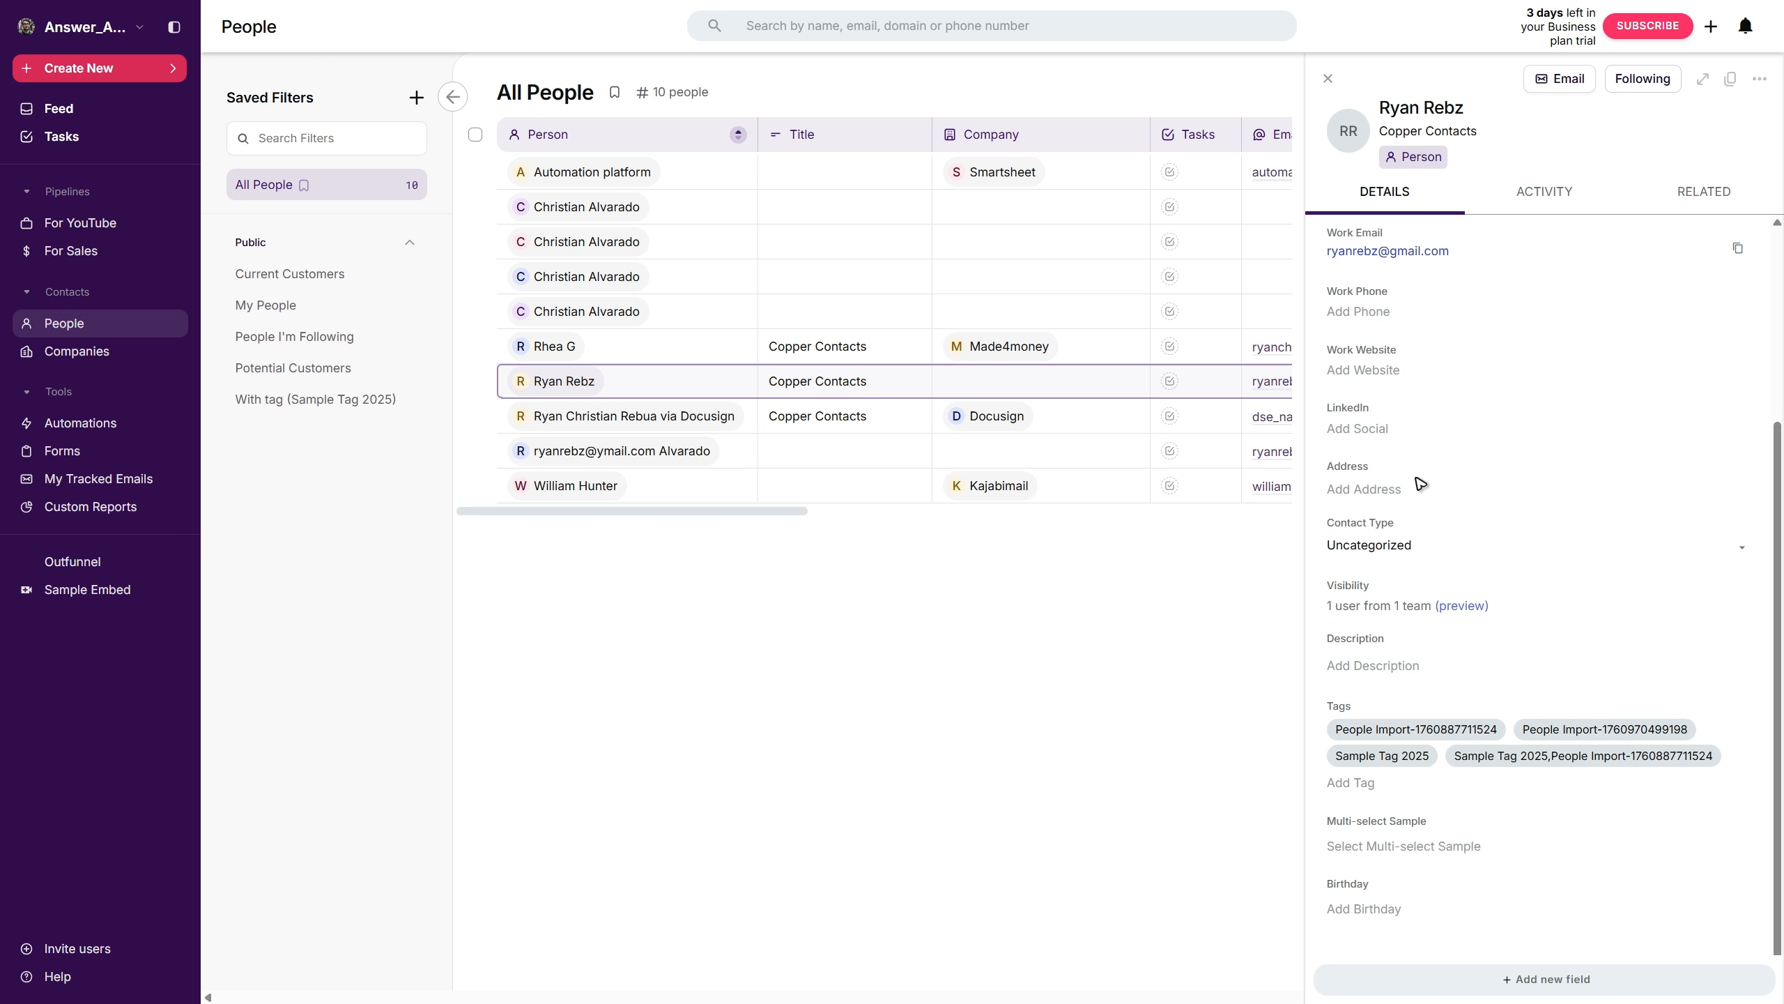
pyautogui.click(1375, 913)
pyautogui.scroll(-3, 1453, 759)
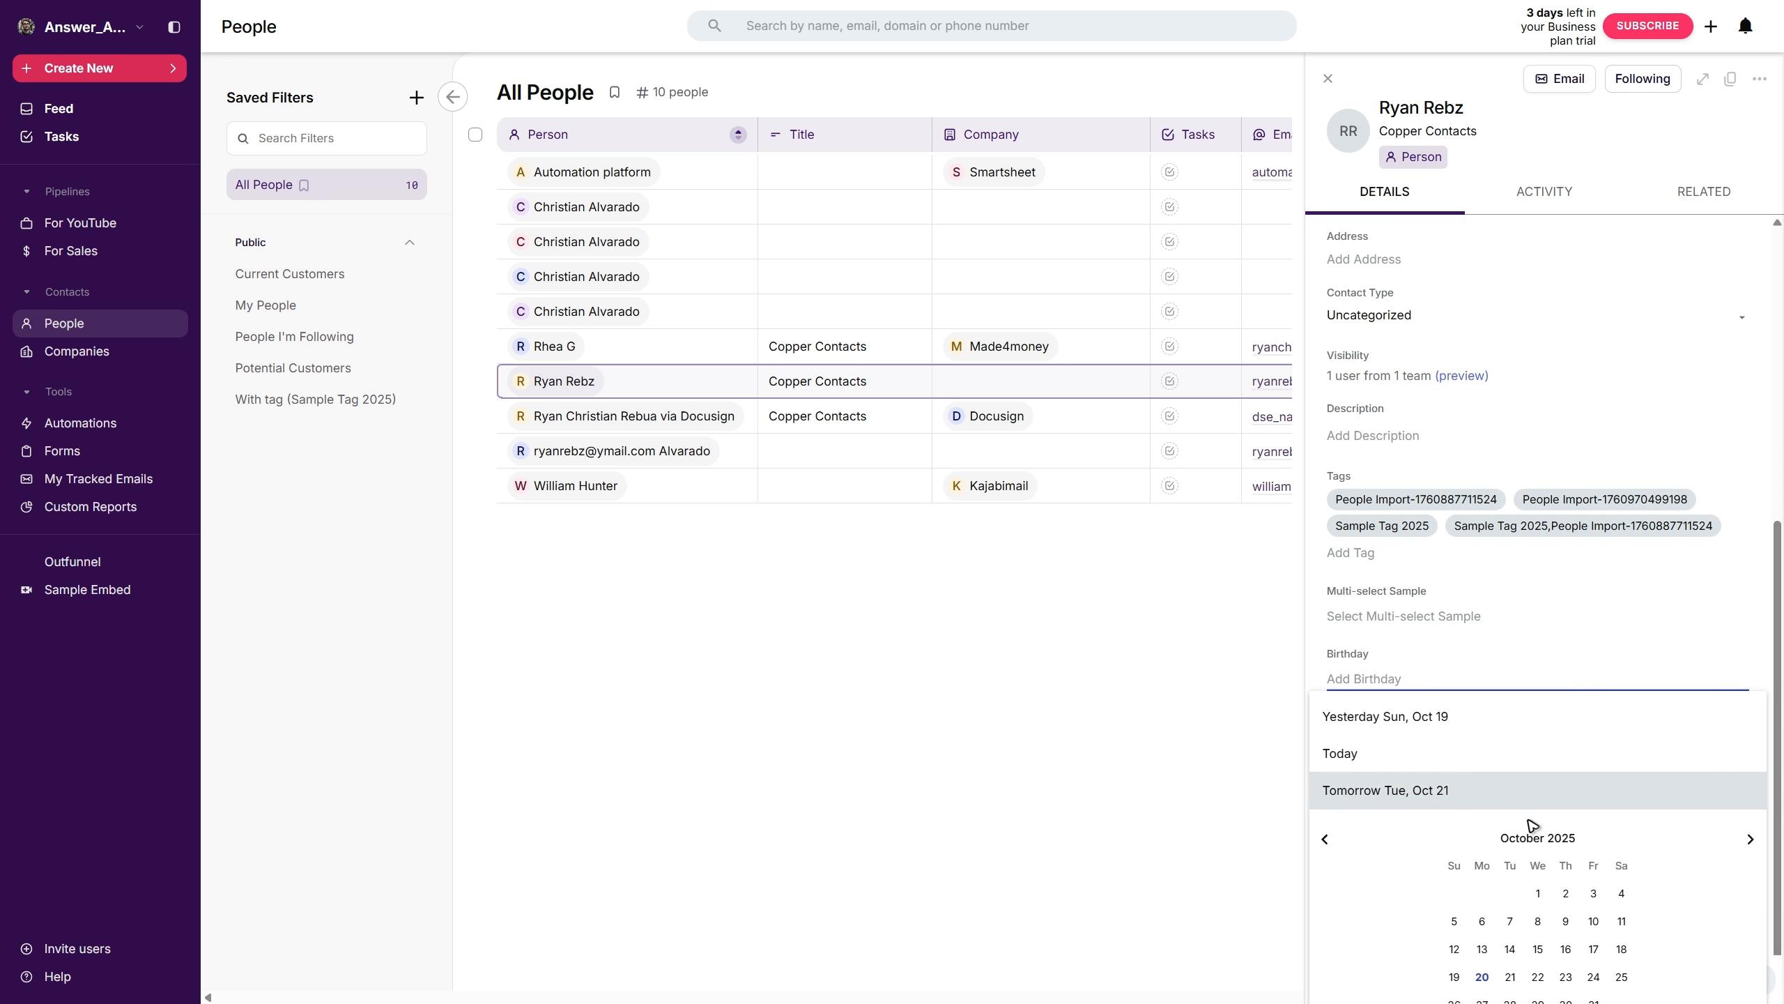
pyautogui.click(1751, 813)
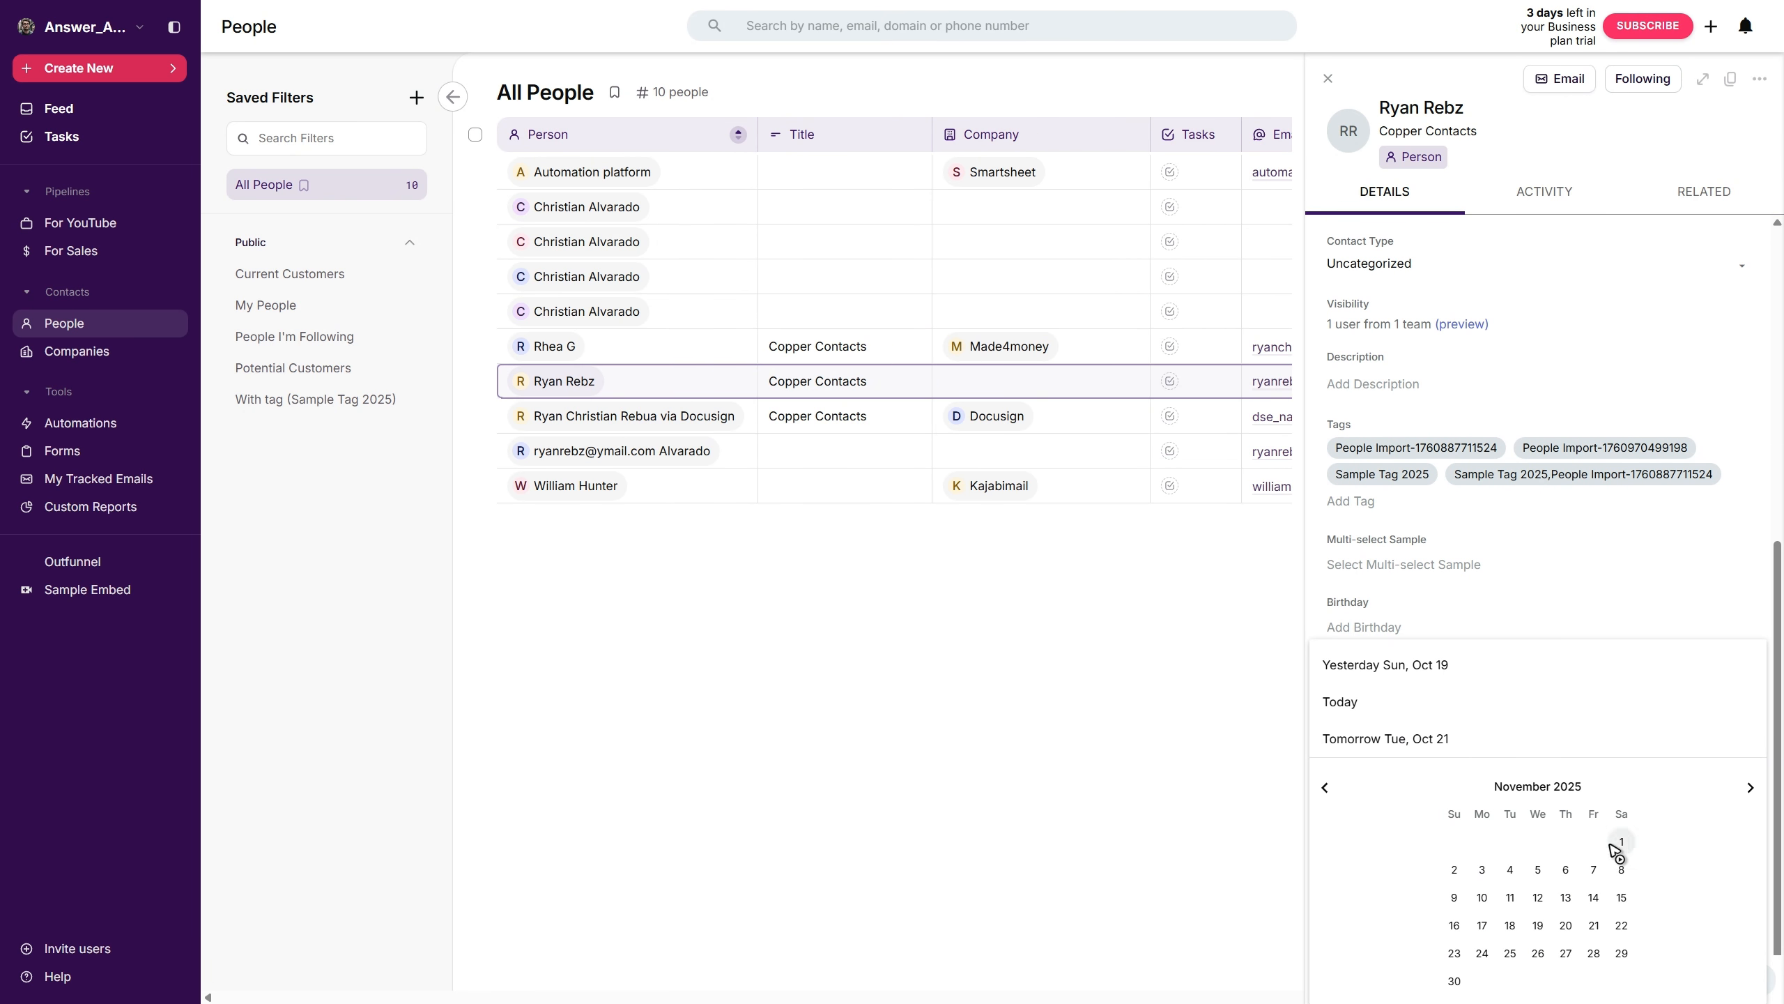
pyautogui.click(1614, 846)
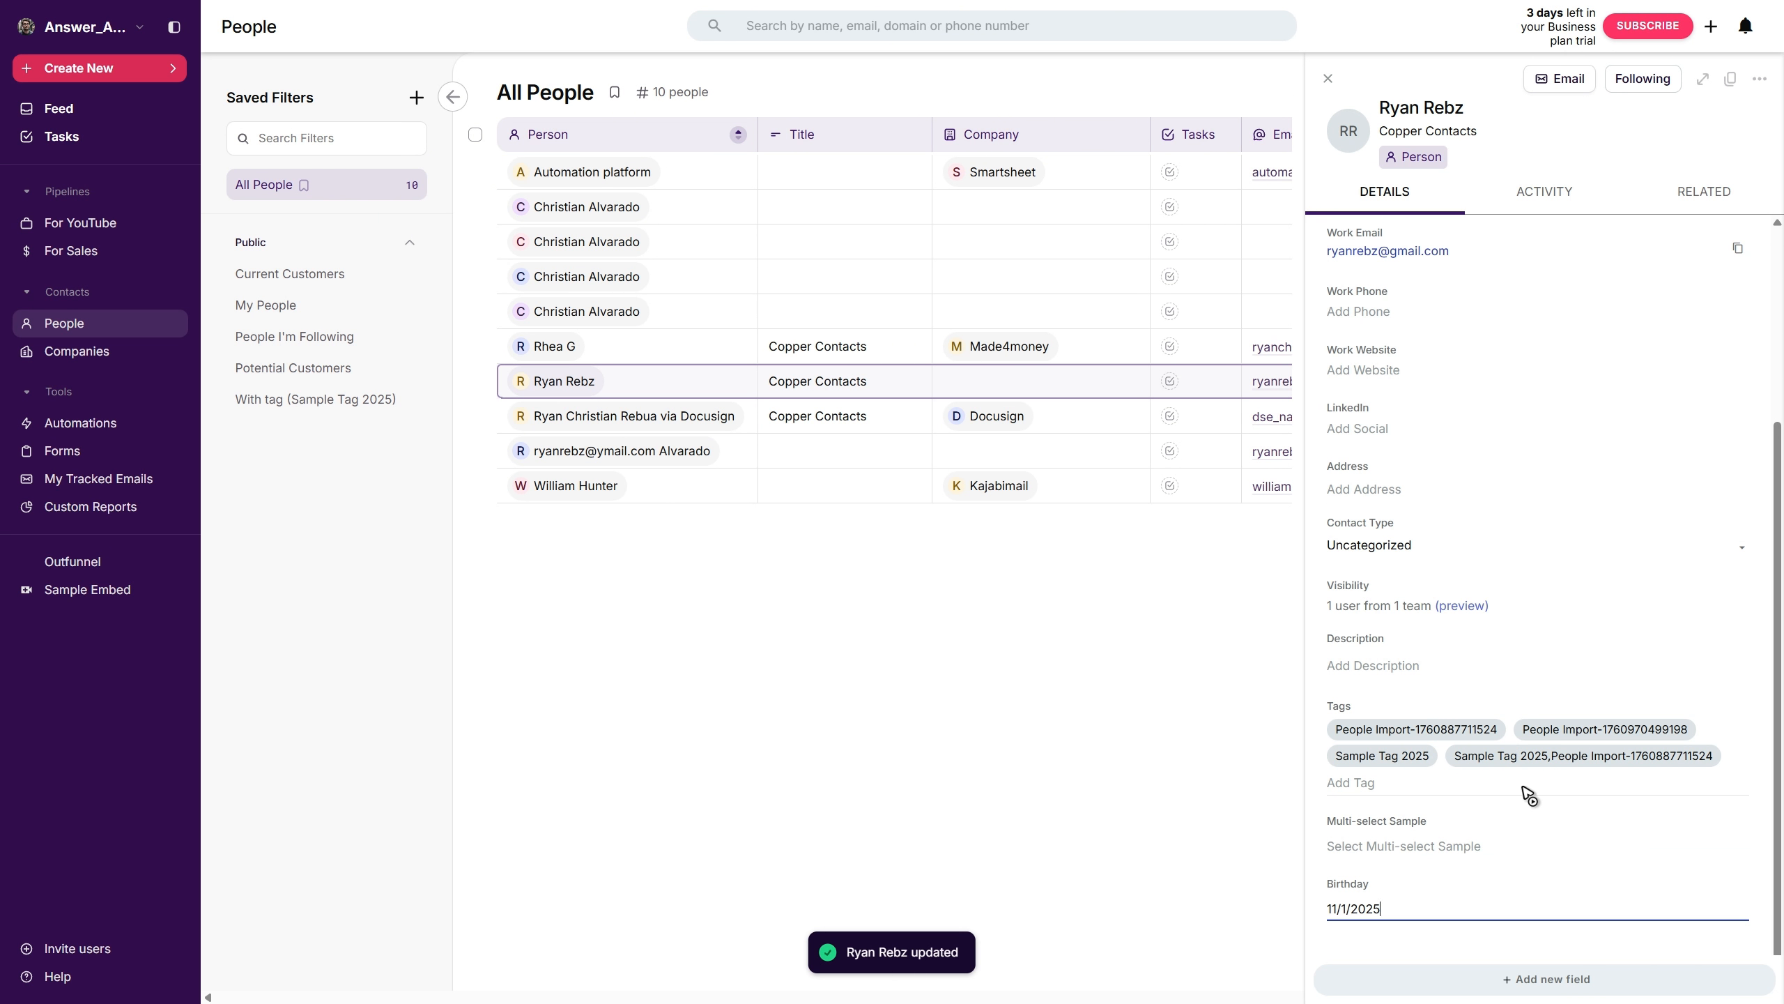
pyautogui.click(1206, 703)
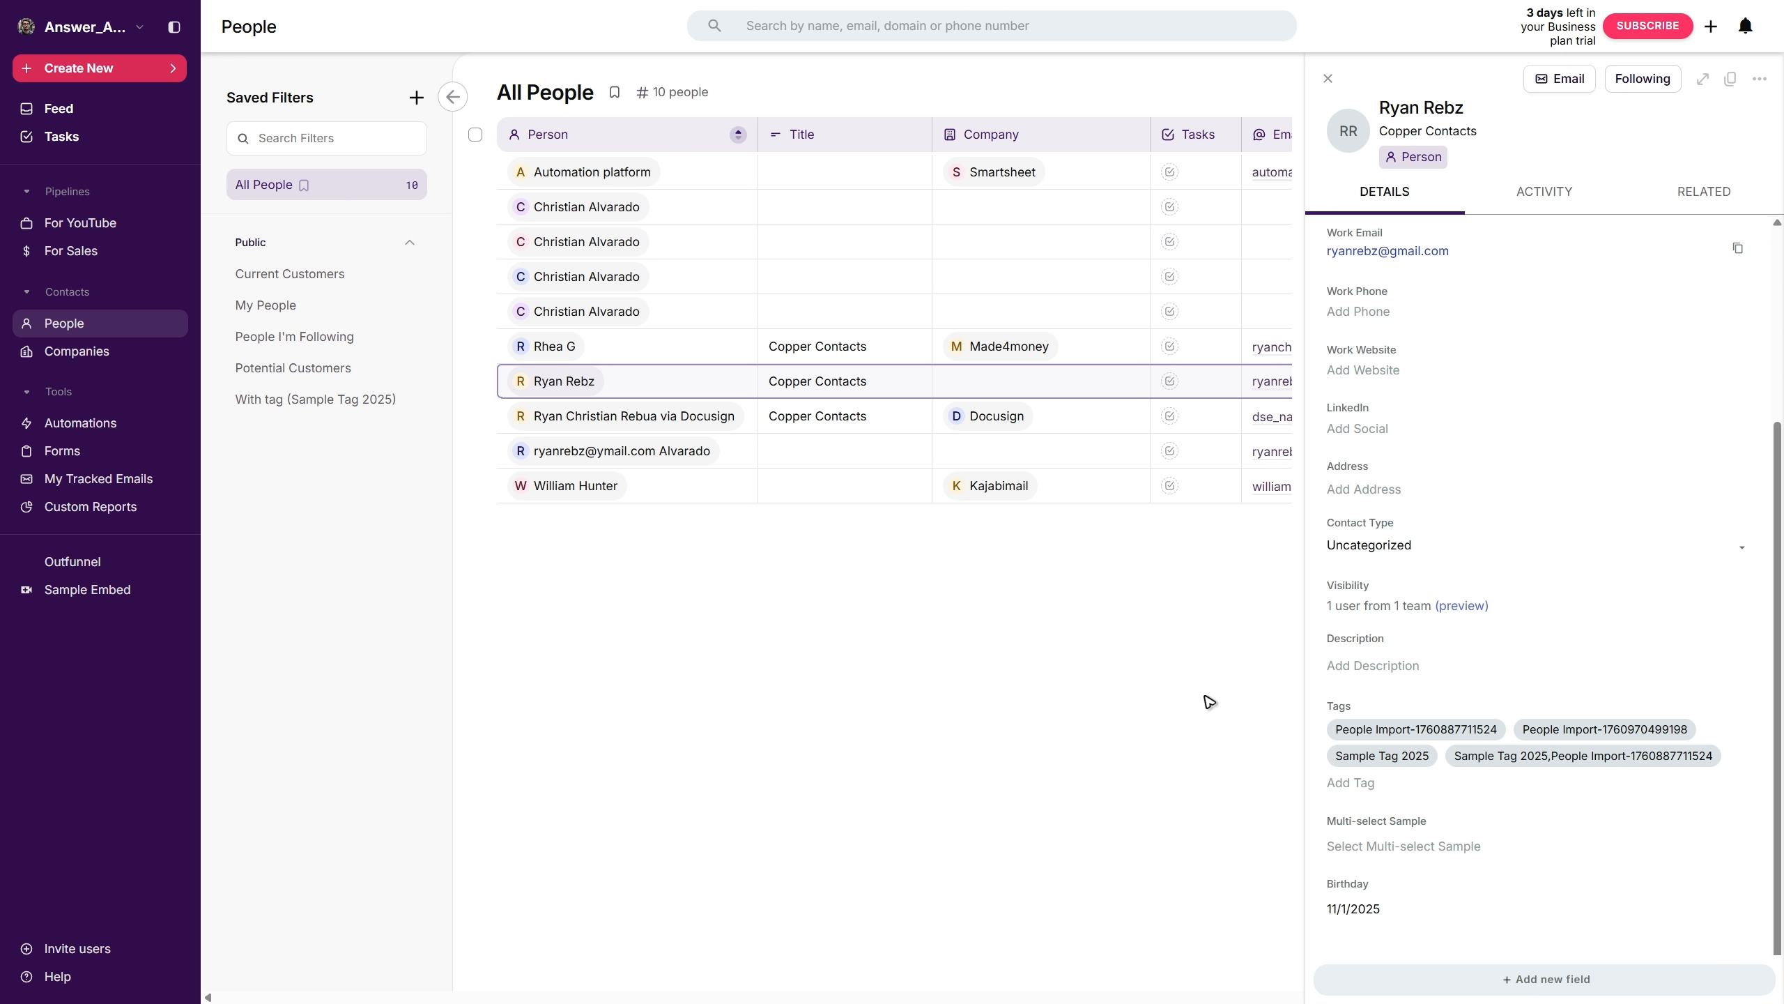
pyautogui.click(1328, 78)
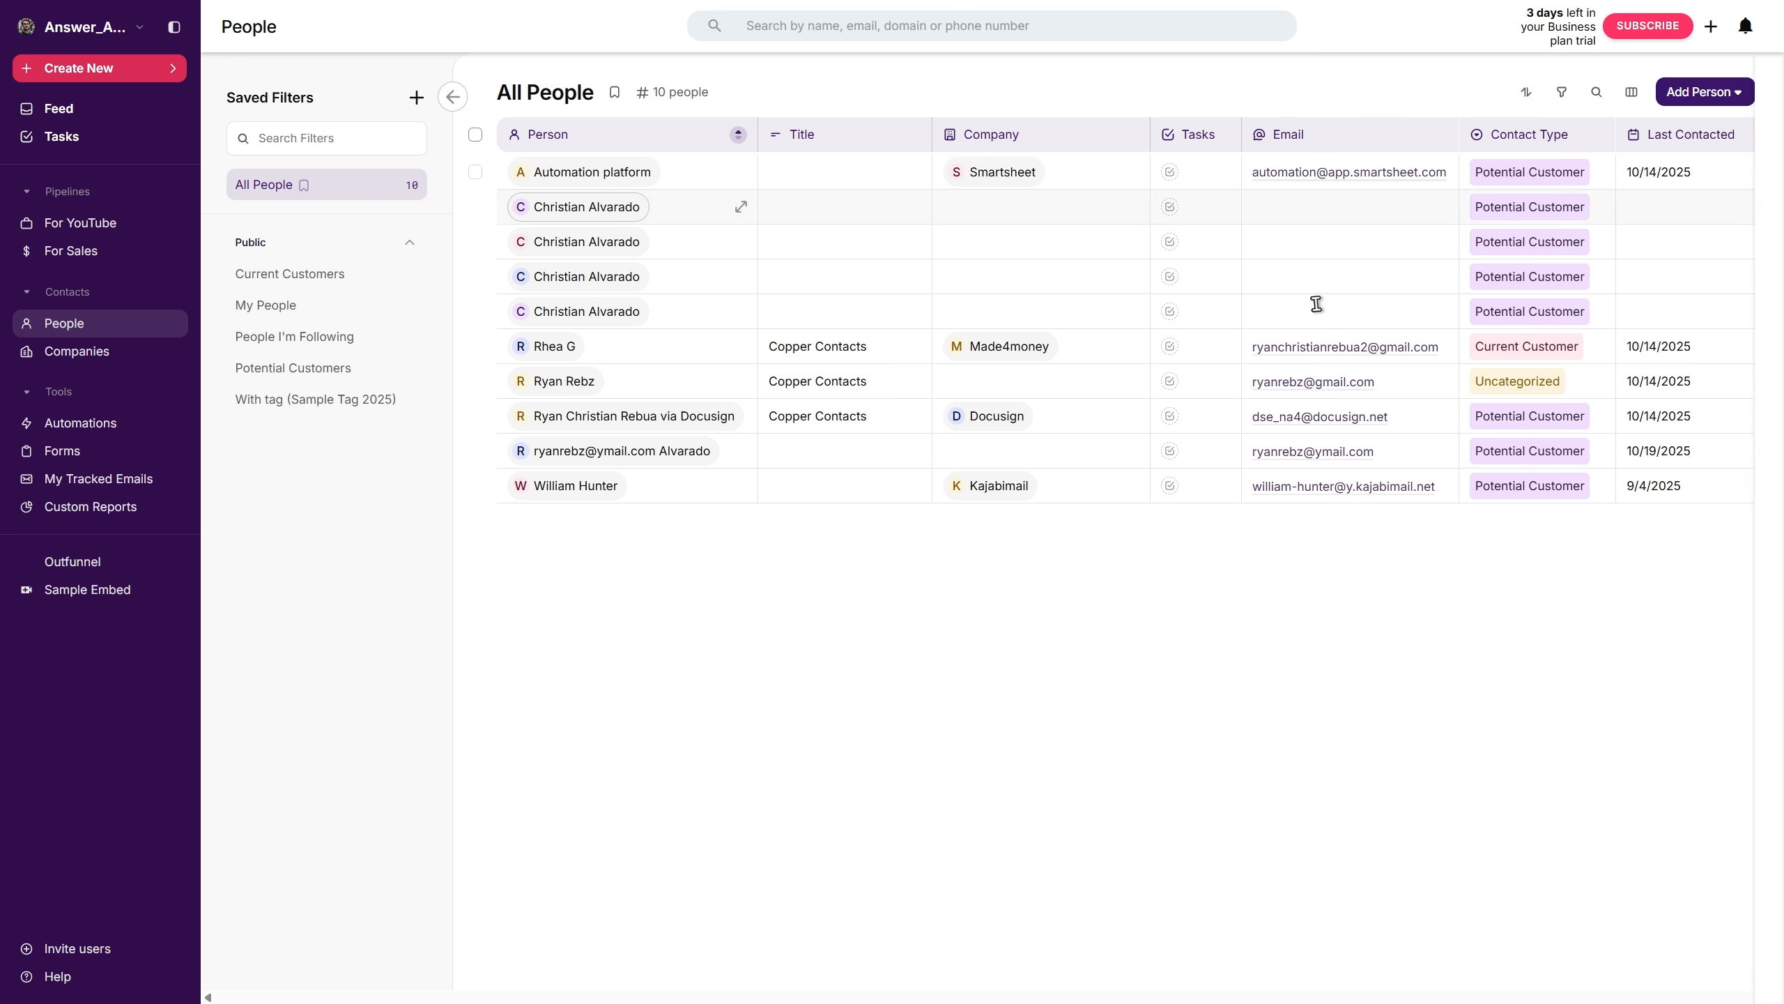
# - Filter the people by Birthday for October to November and save the filter as "Birthdays (Oct-Nov)"
pyautogui.click(1560, 96)
pyautogui.scroll(-10, 1538, 633)
pyautogui.click(1356, 818)
pyautogui.click(1394, 974)
pyautogui.write('Birthdays (Oct-Nov)')
pyautogui.click(1067, 598)
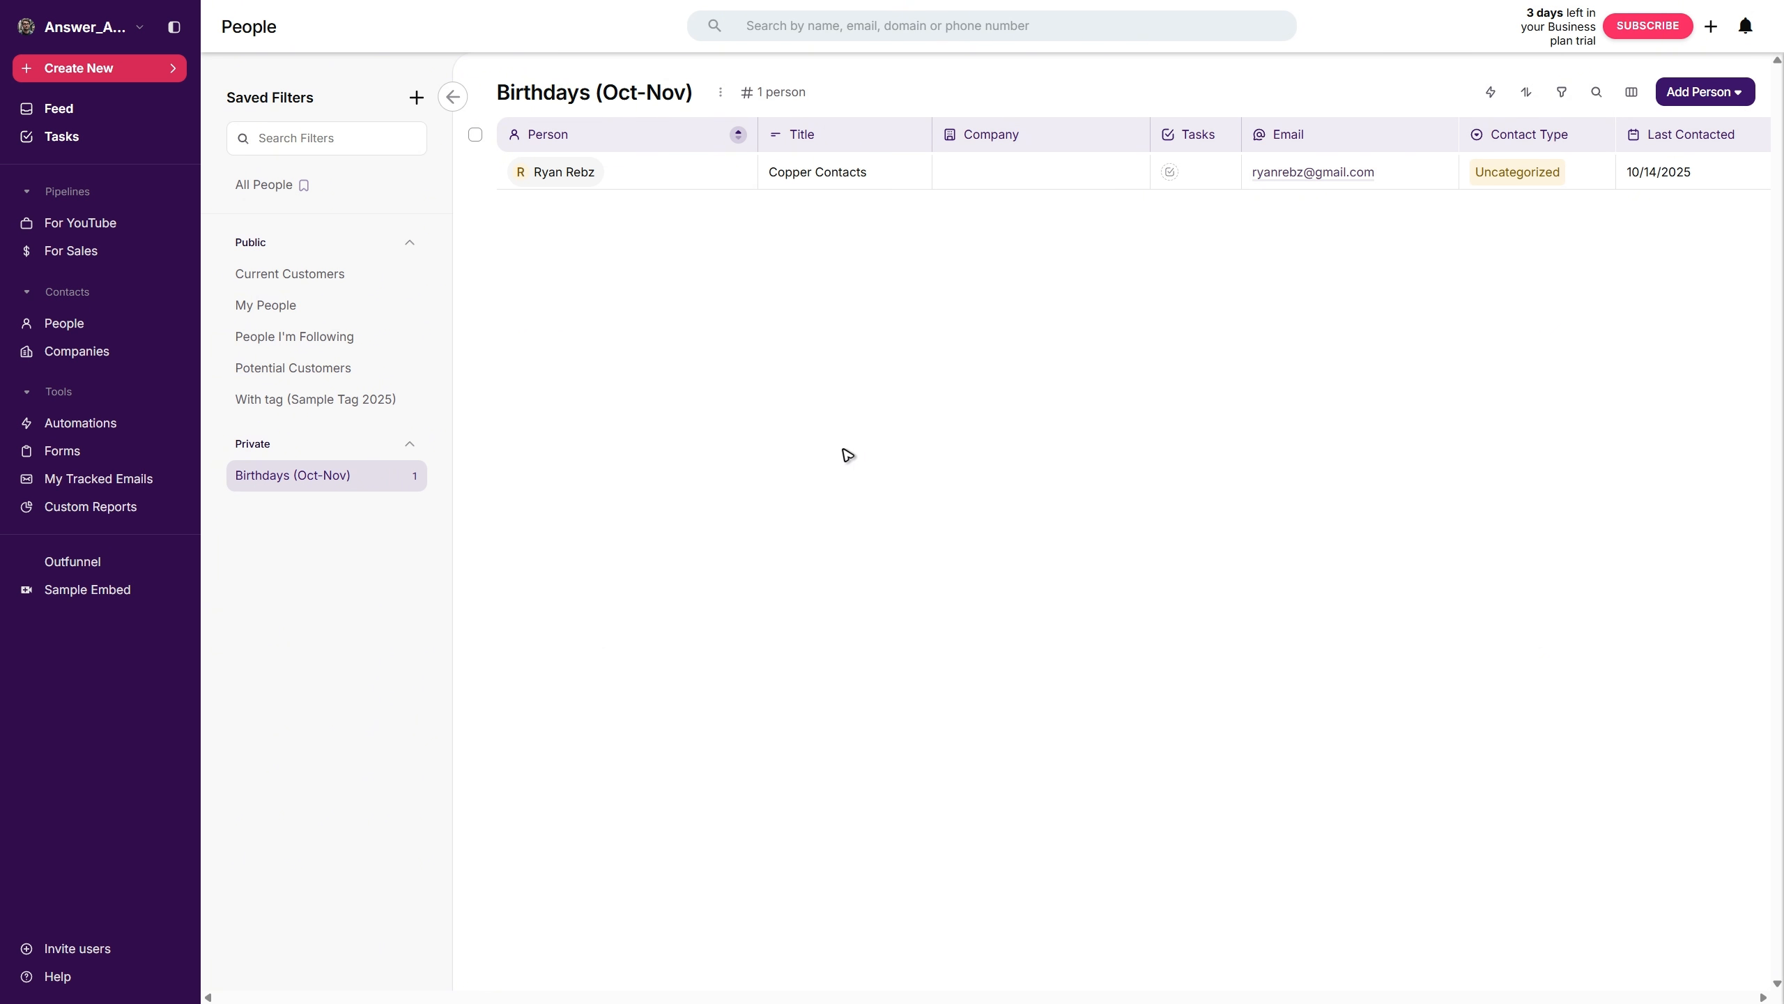
# - Start a new email automation that automatically emails People in a saved filter
pyautogui.click(77, 430)
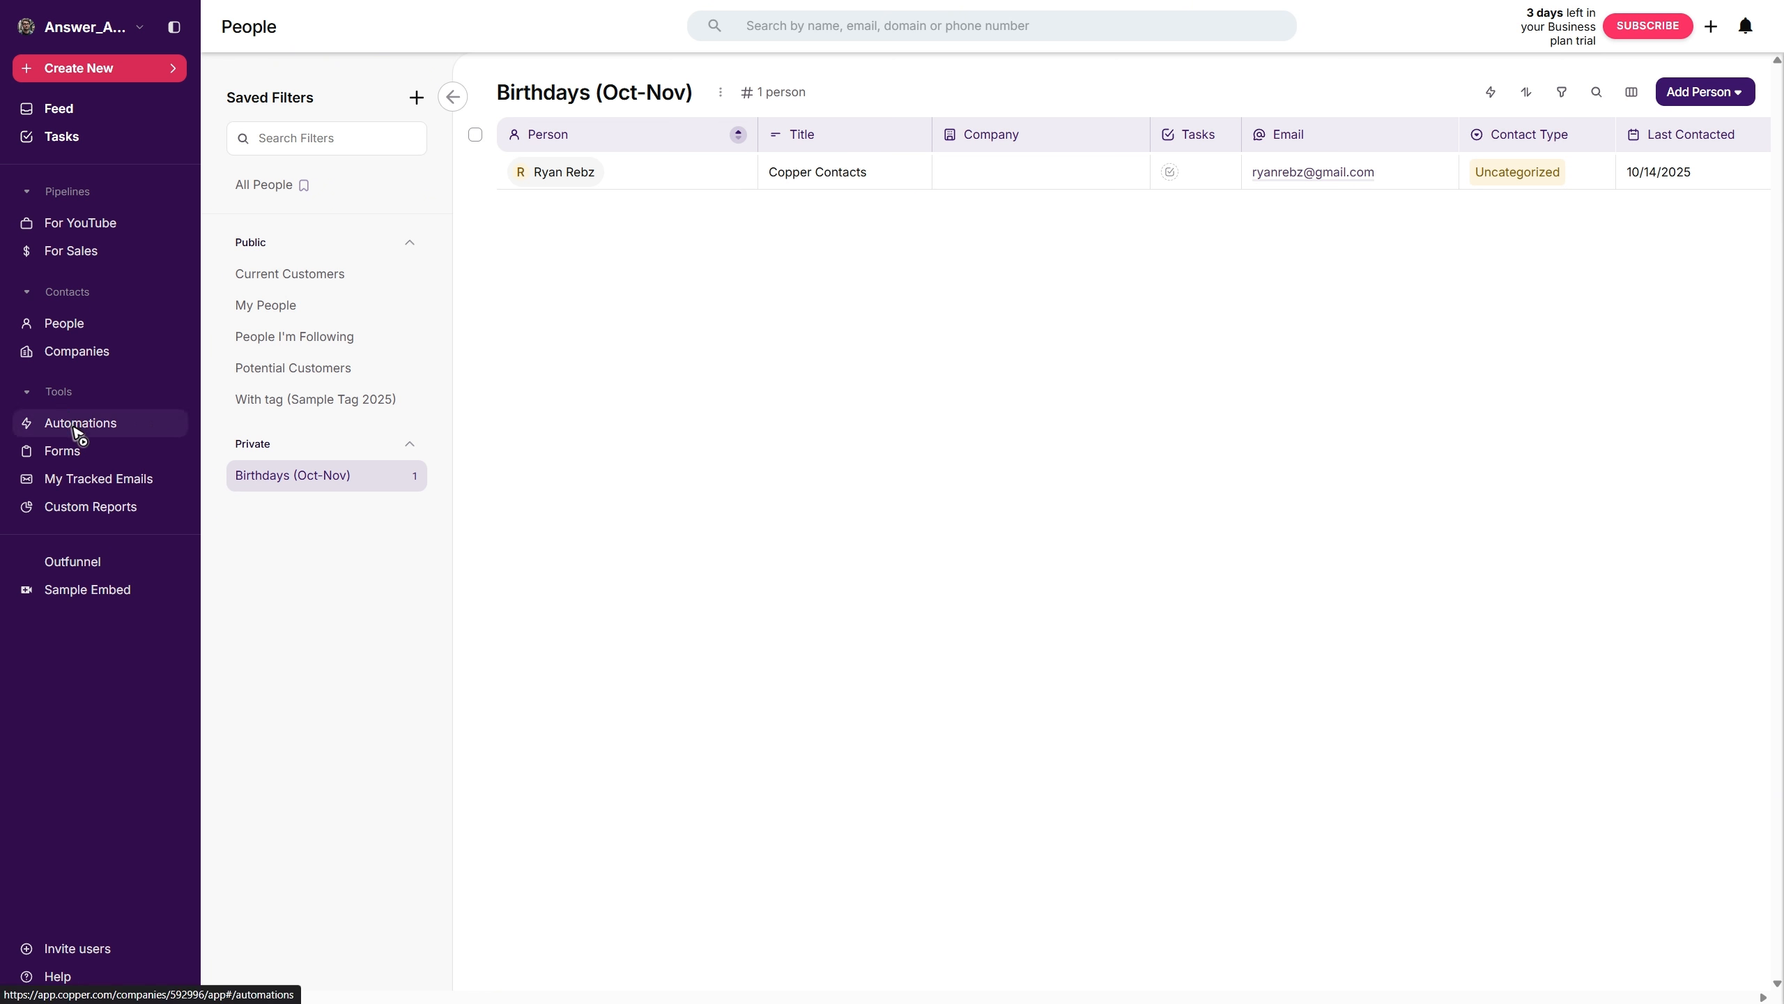
pyautogui.click(696, 488)
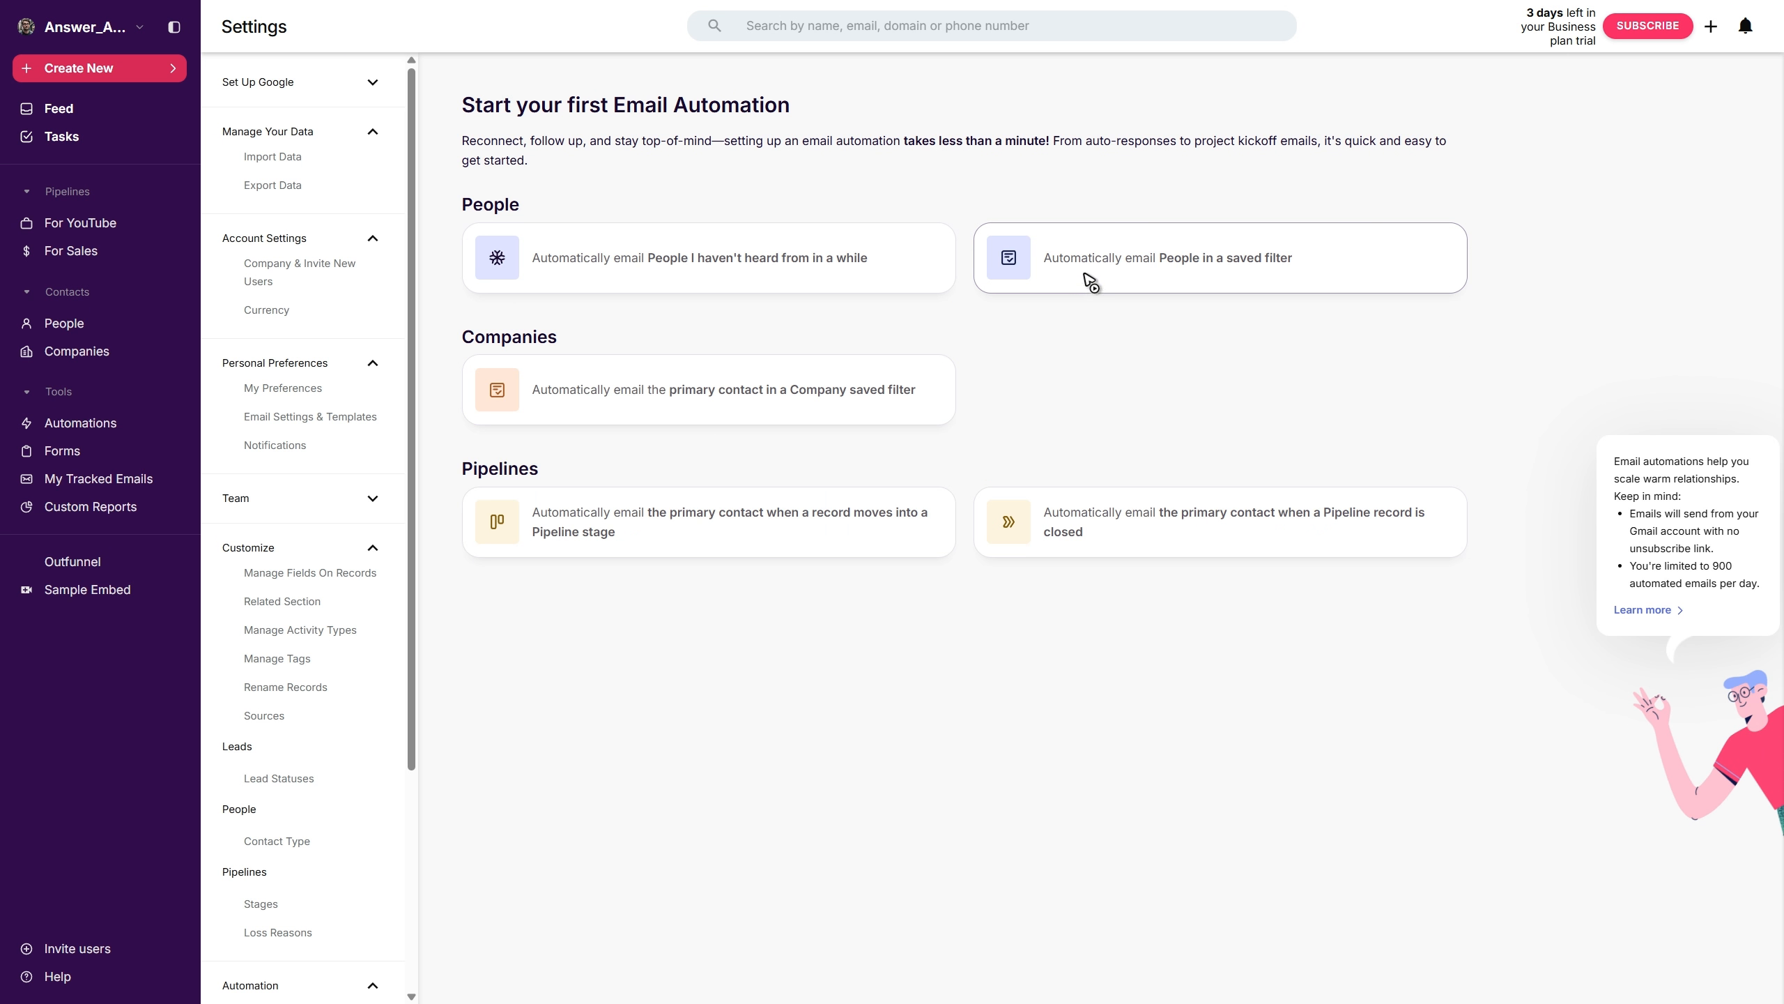
pyautogui.click(1241, 274)
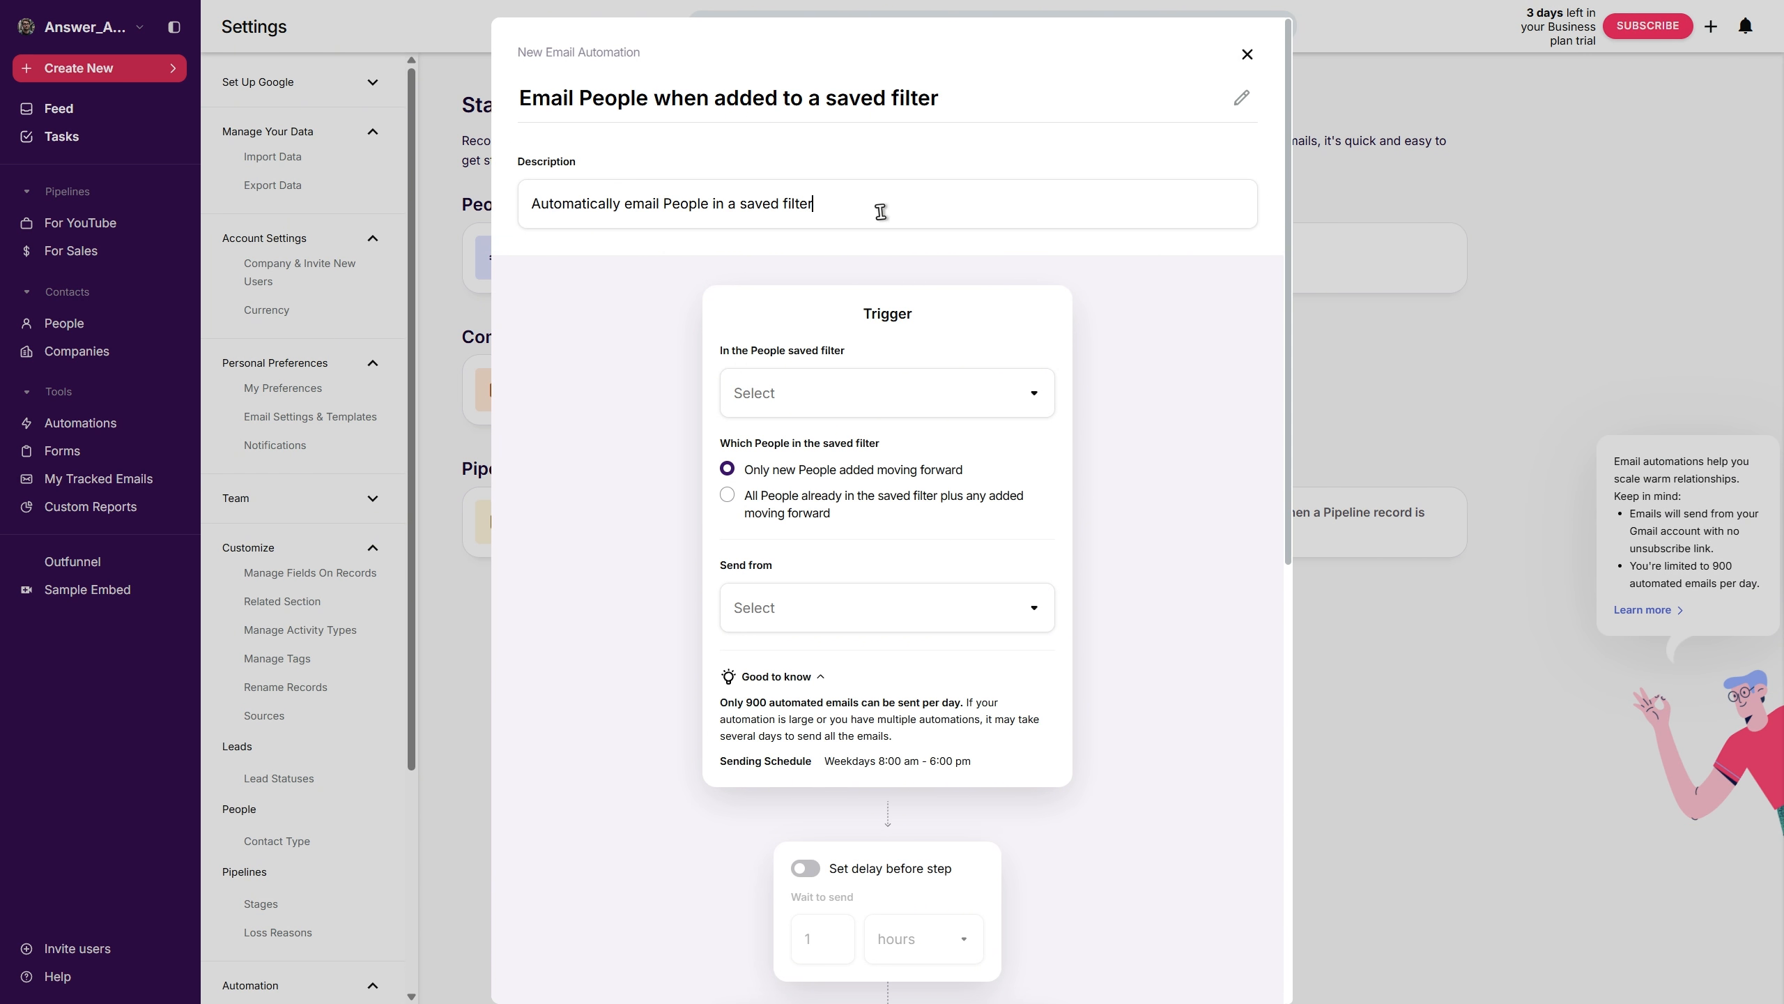
# - Set the automation's trigger to the Birthdays (Oct-Nov) People saved filter
pyautogui.moveTo(881, 210); pyautogui.dragTo(362, 215)
pyautogui.click(592, 388)
pyautogui.click(991, 395)
pyautogui.scroll(-3, 1049, 473)
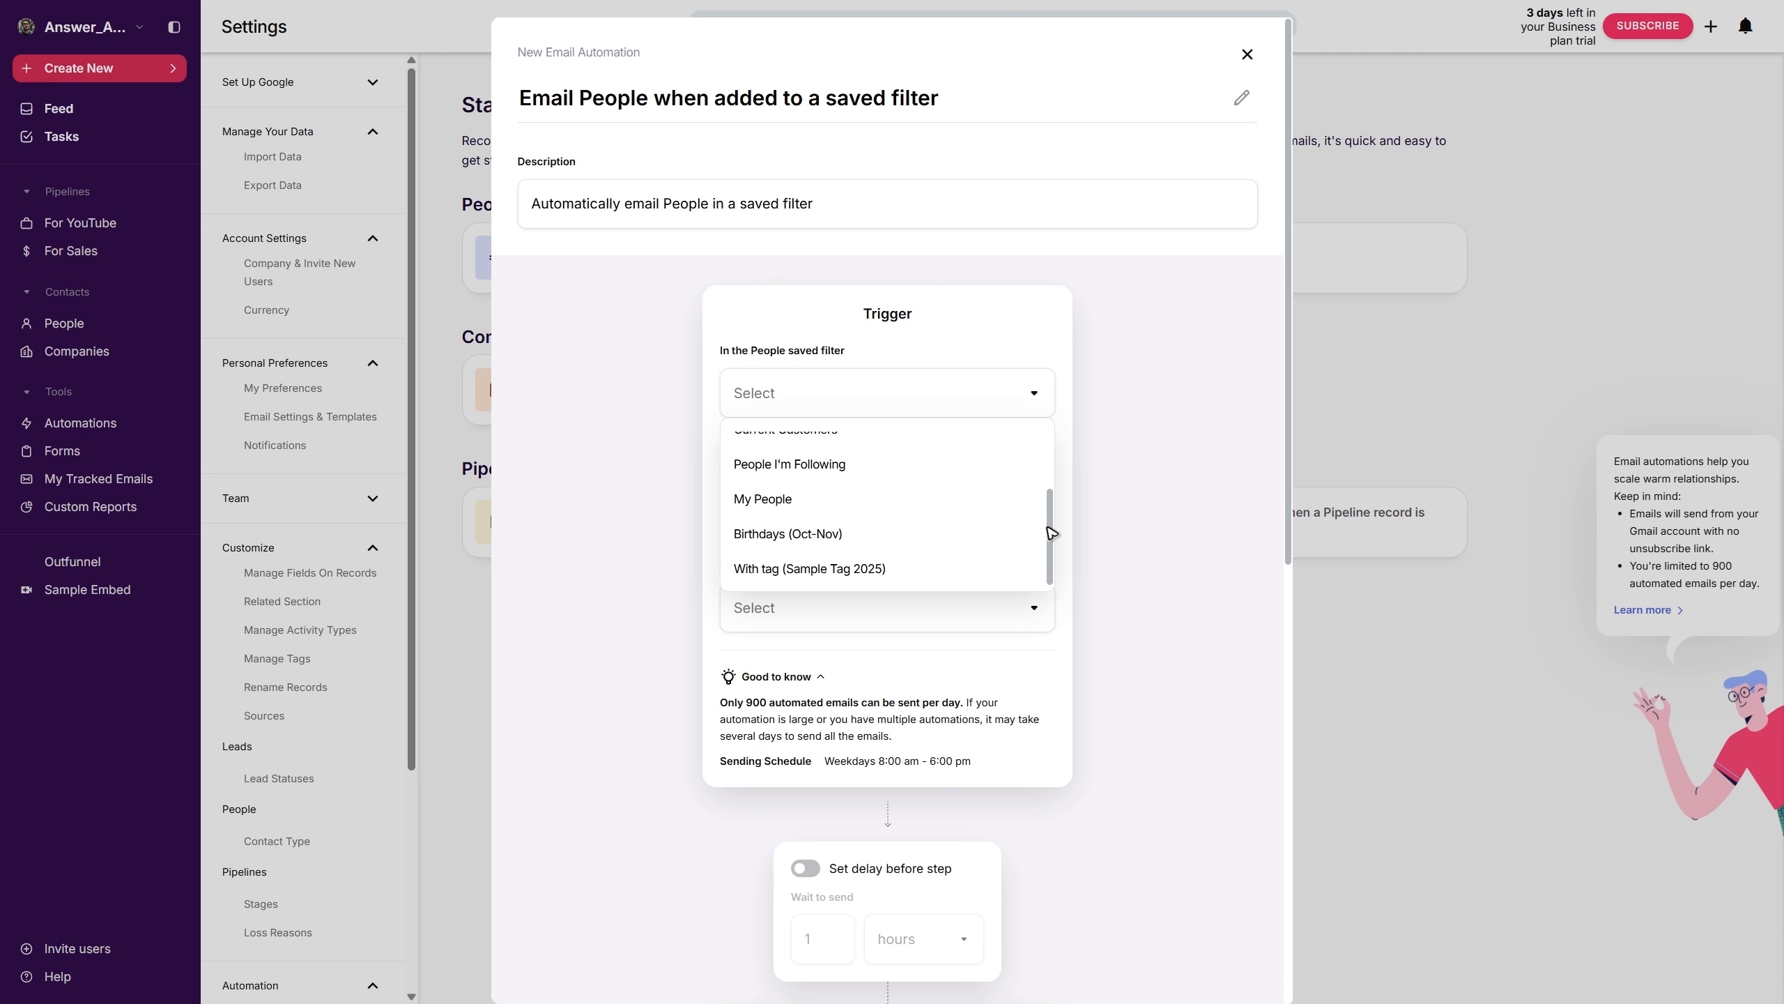
pyautogui.click(759, 524)
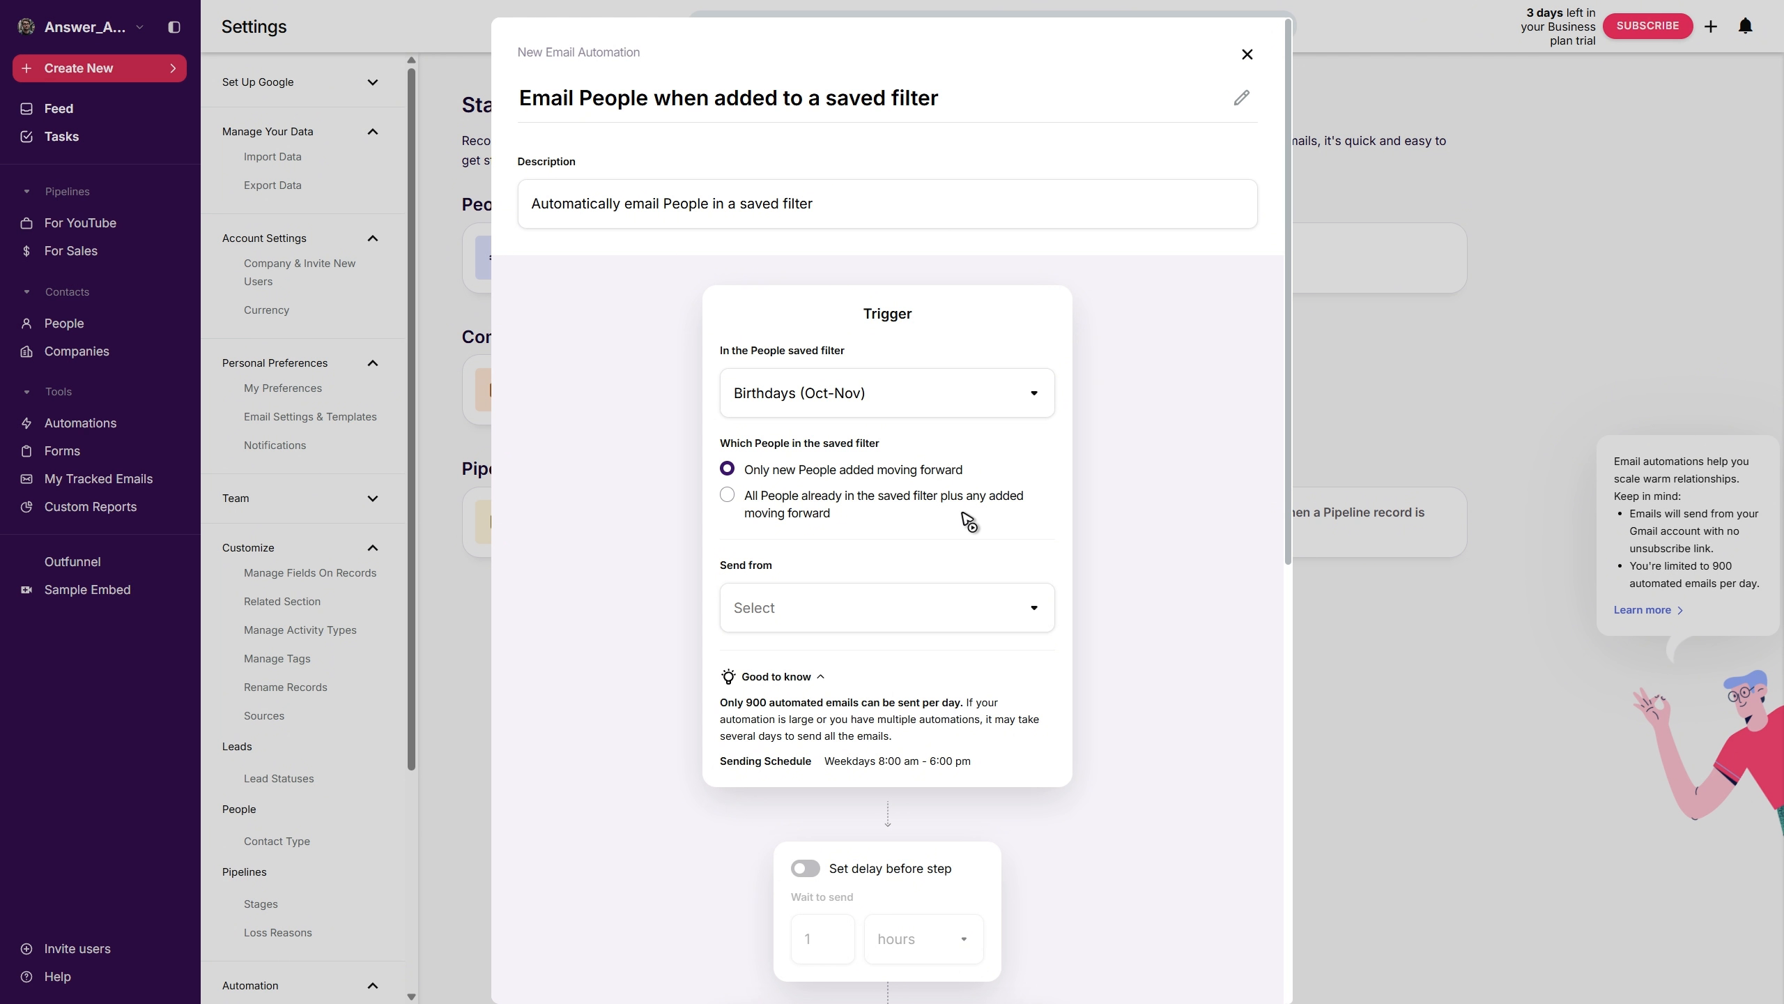
# - Include all People already in the saved filter plus any added moving forward, and send from the account owner
pyautogui.click(762, 519)
pyautogui.scroll(-4, 903, 631)
pyautogui.click(867, 362)
pyautogui.click(891, 490)
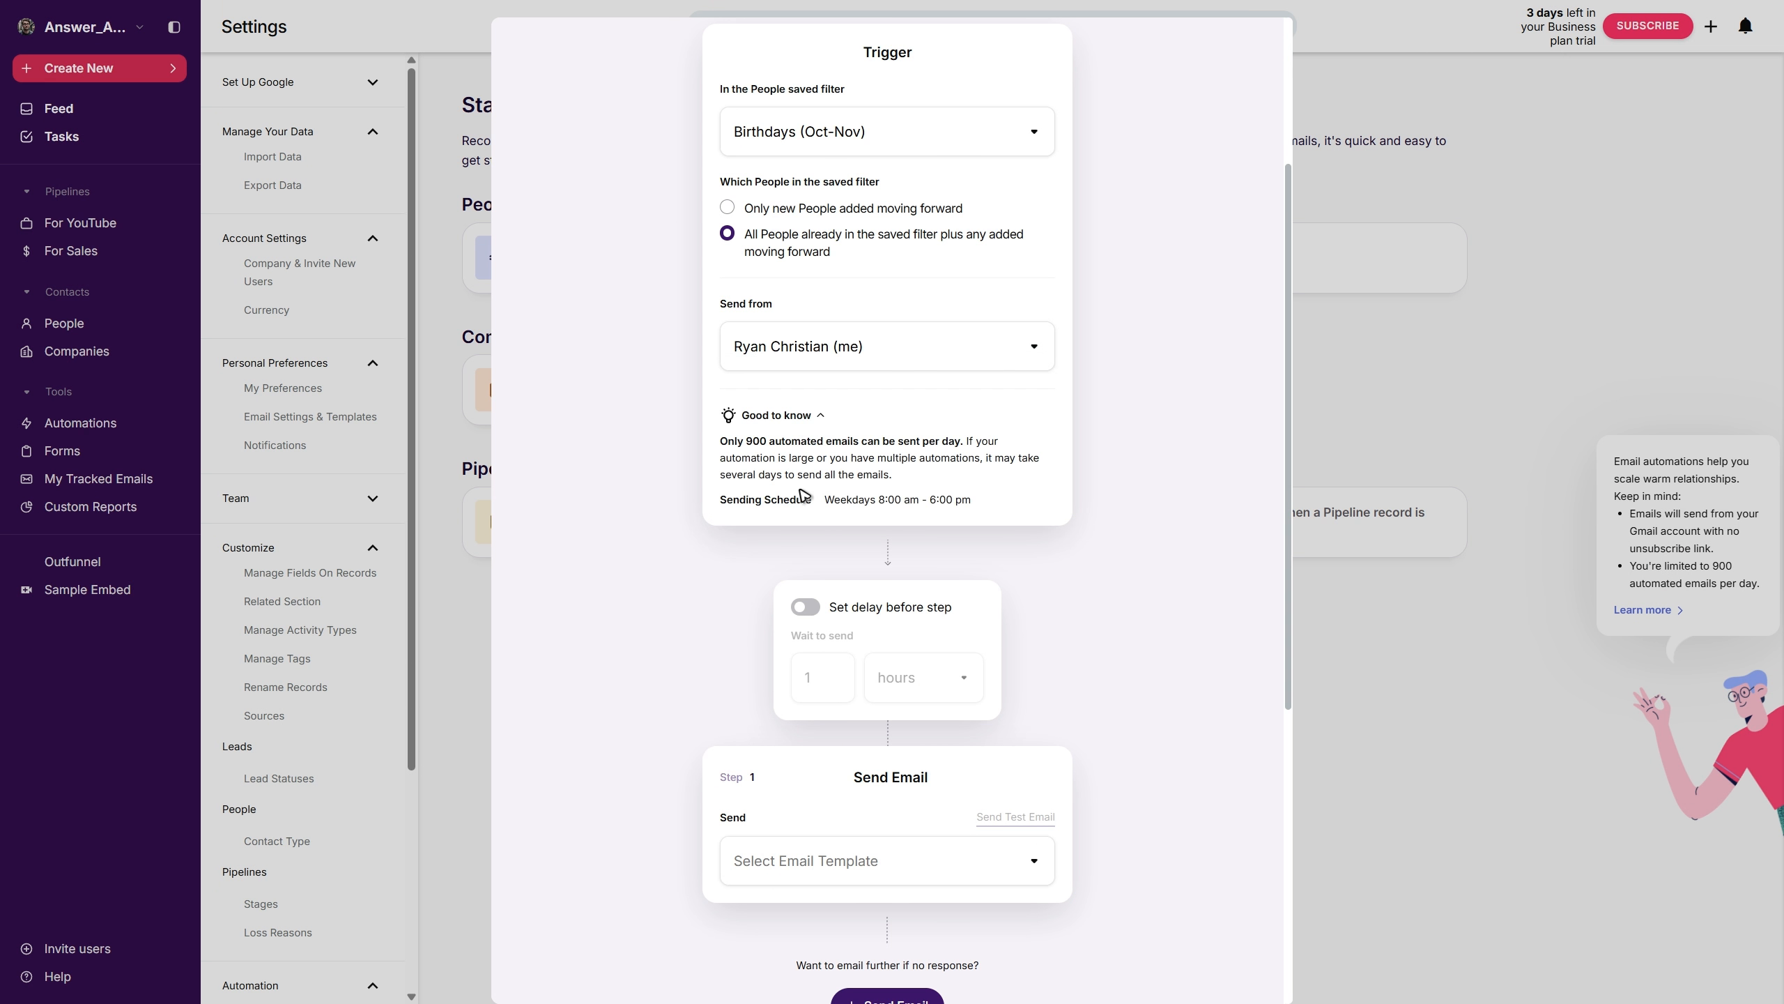
# - Choose the Personalized Email template for the automation's first Send Email step
pyautogui.scroll(-3, 802, 496)
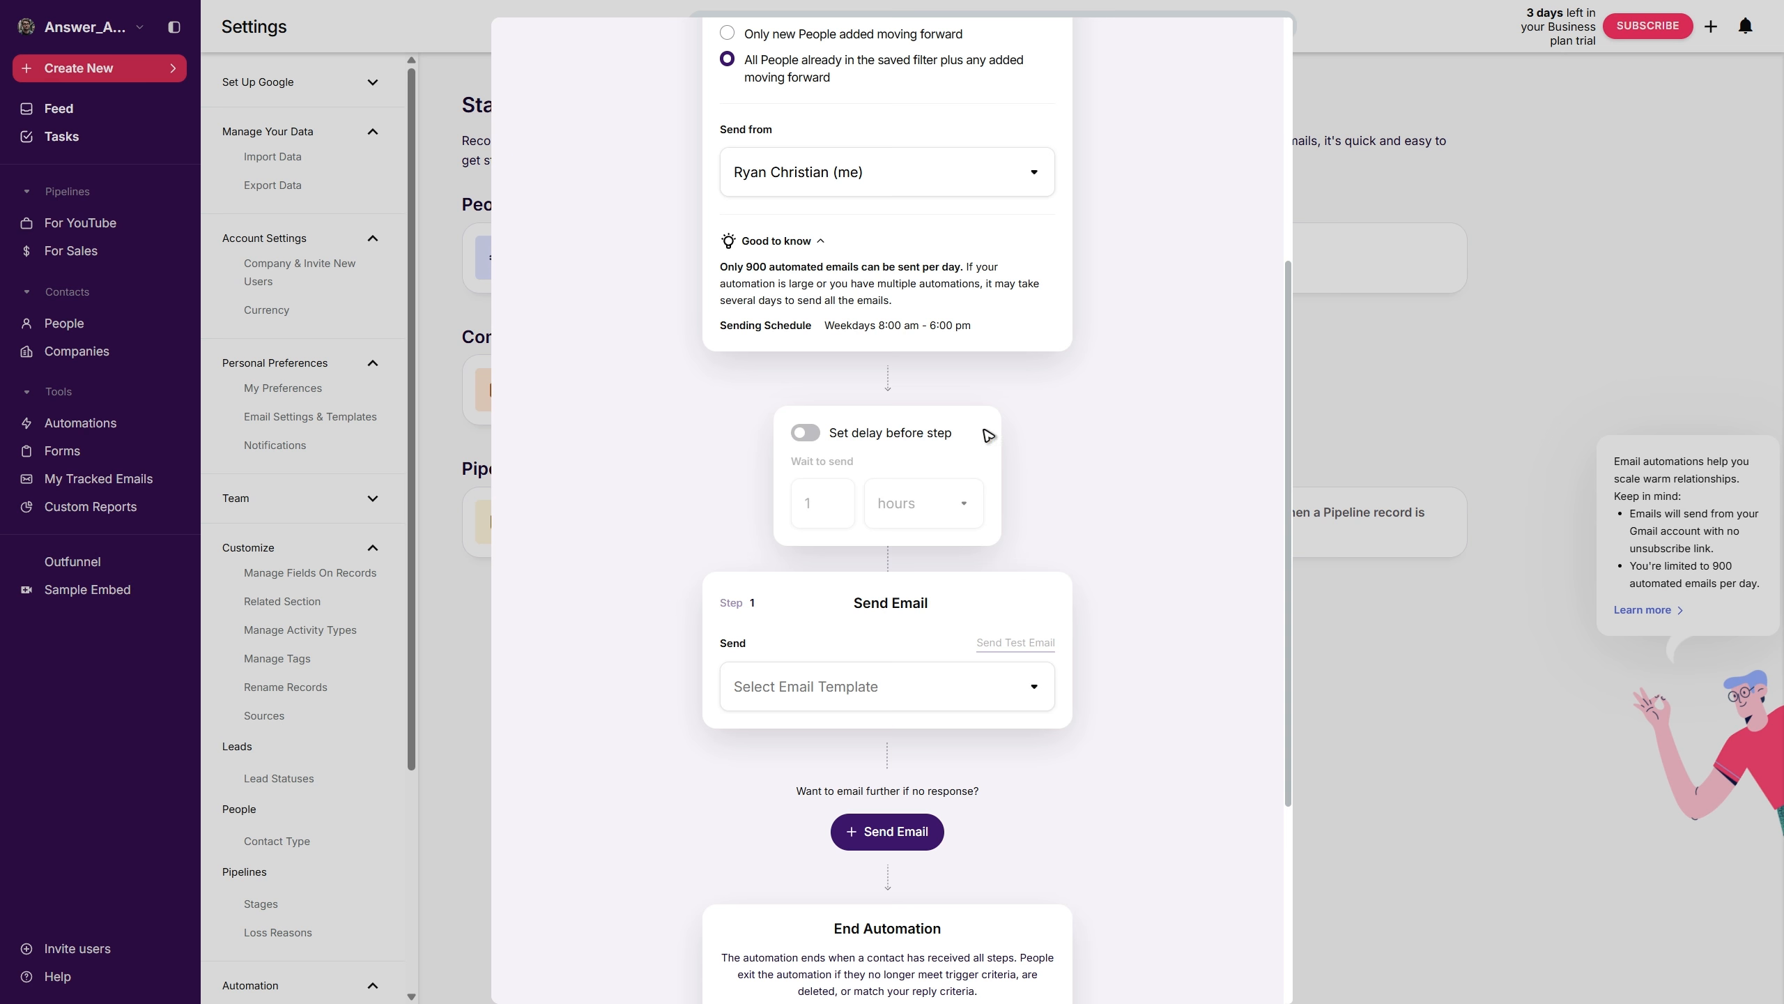
pyautogui.scroll(-3, 987, 430)
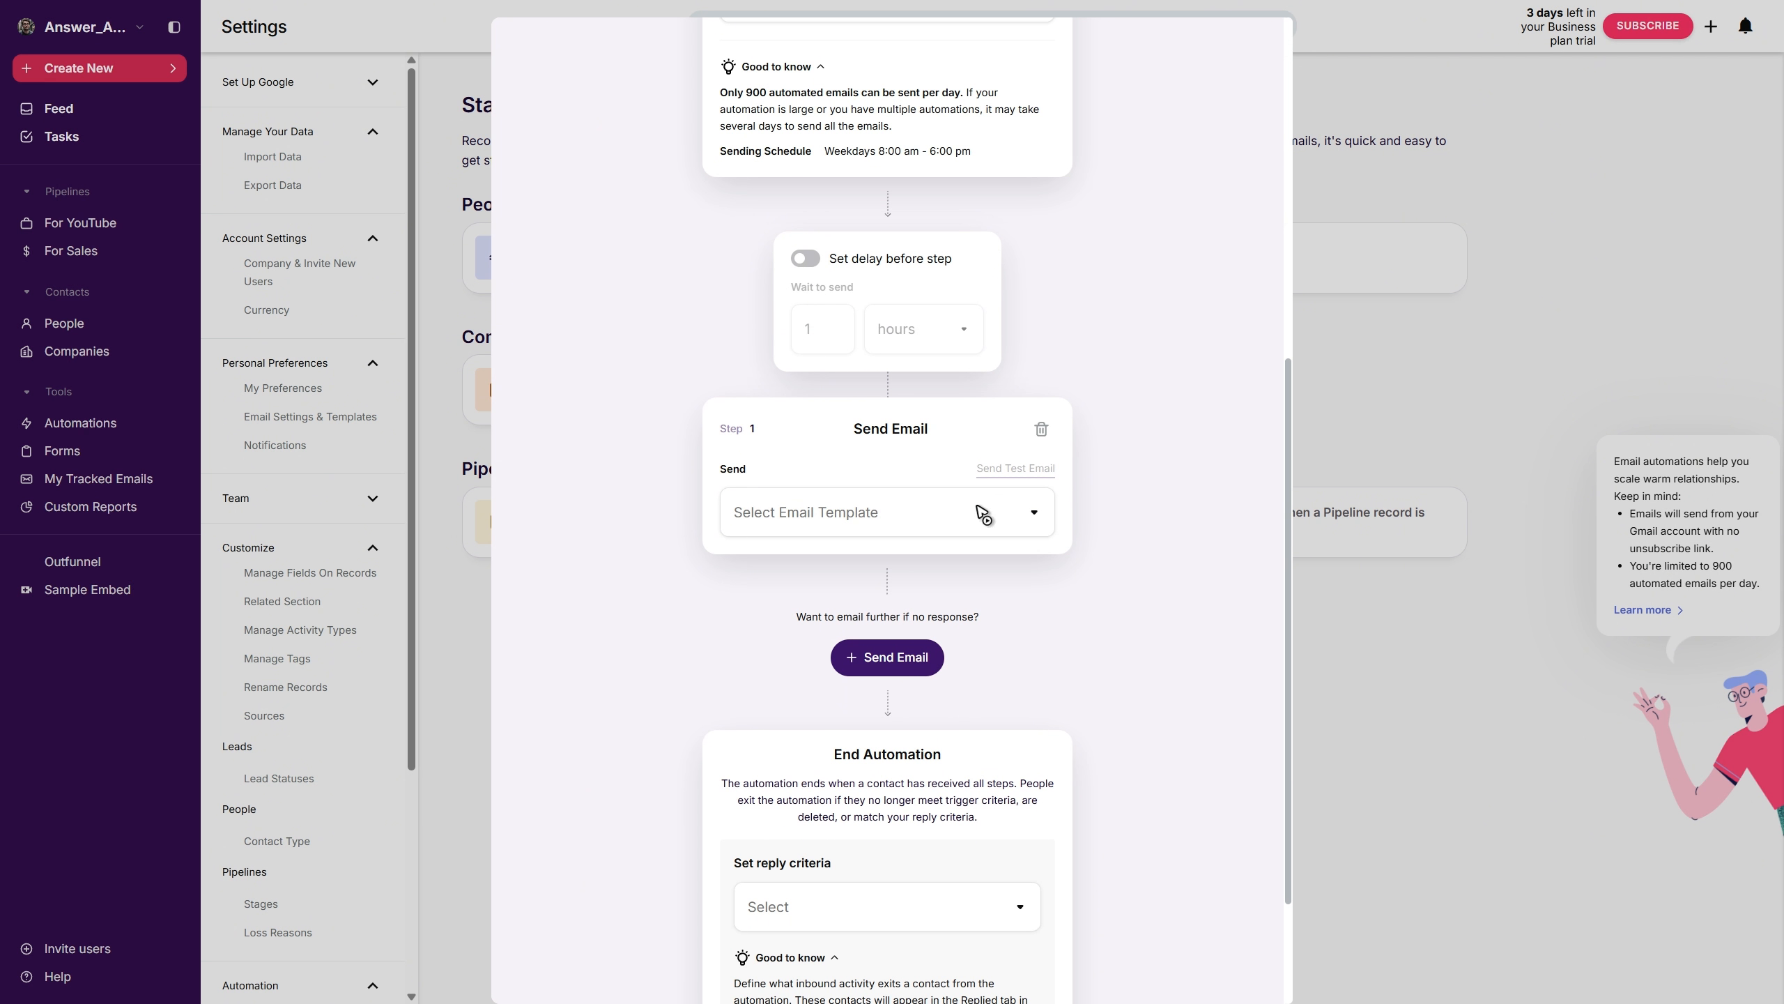
pyautogui.click(1028, 517)
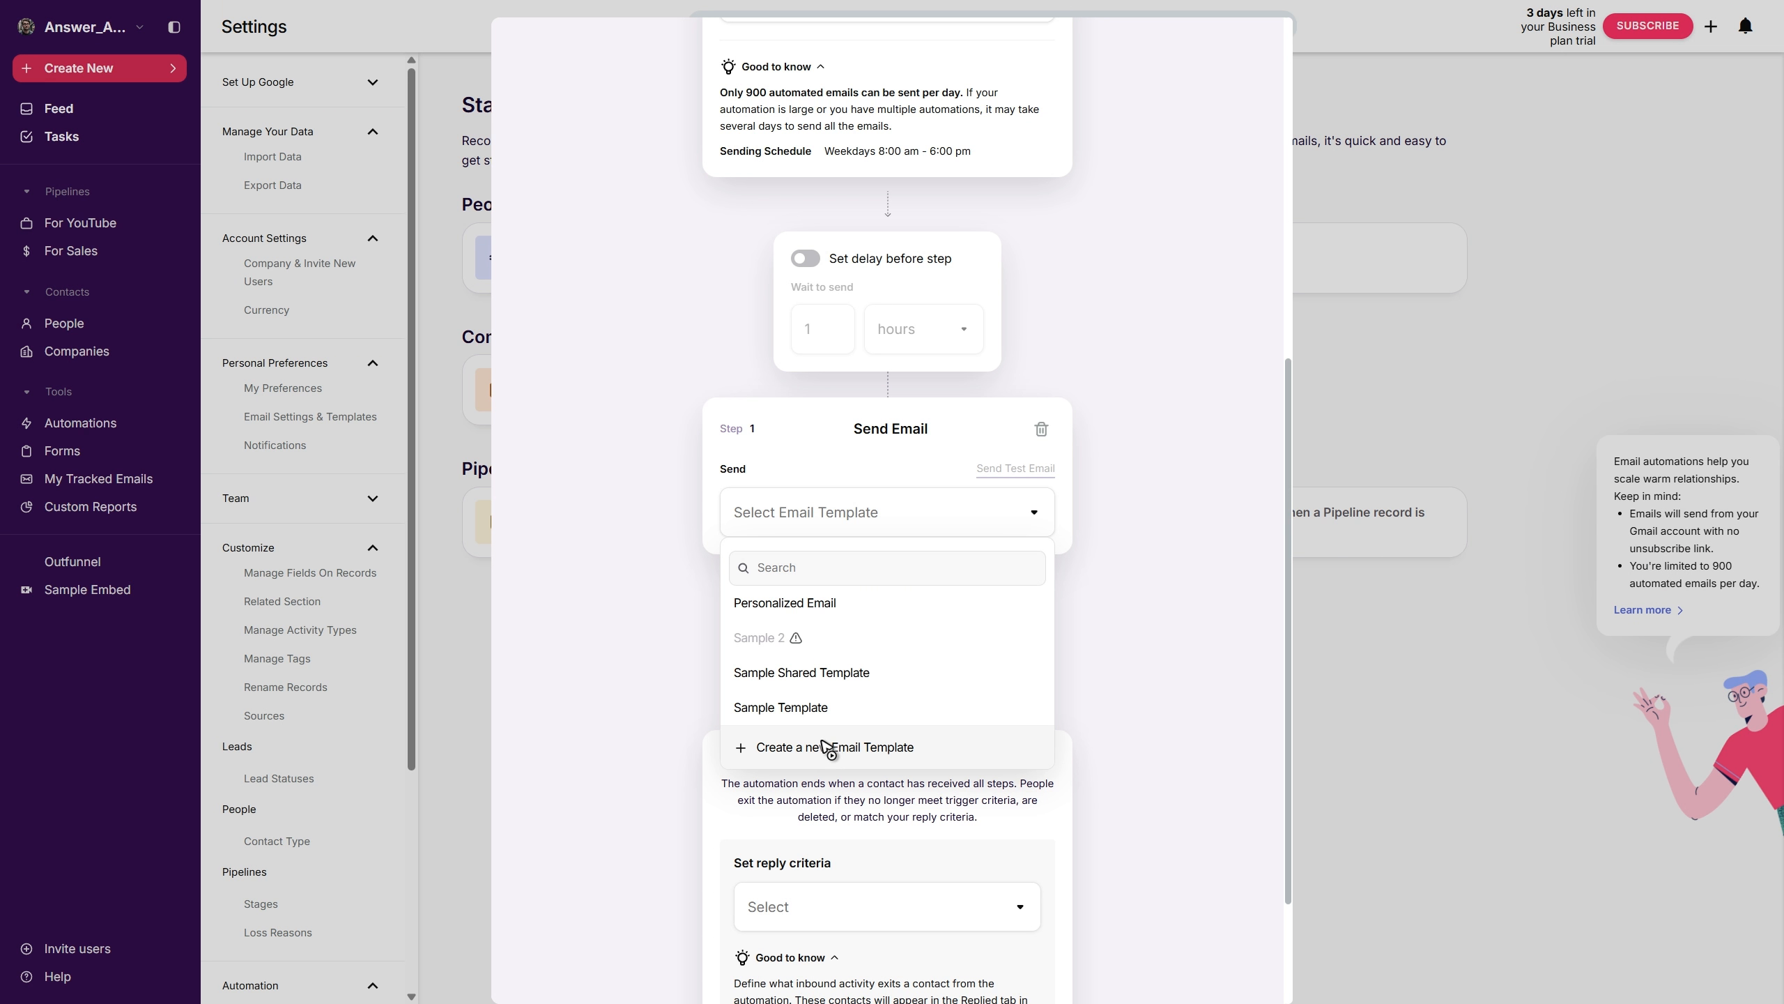
pyautogui.click(815, 605)
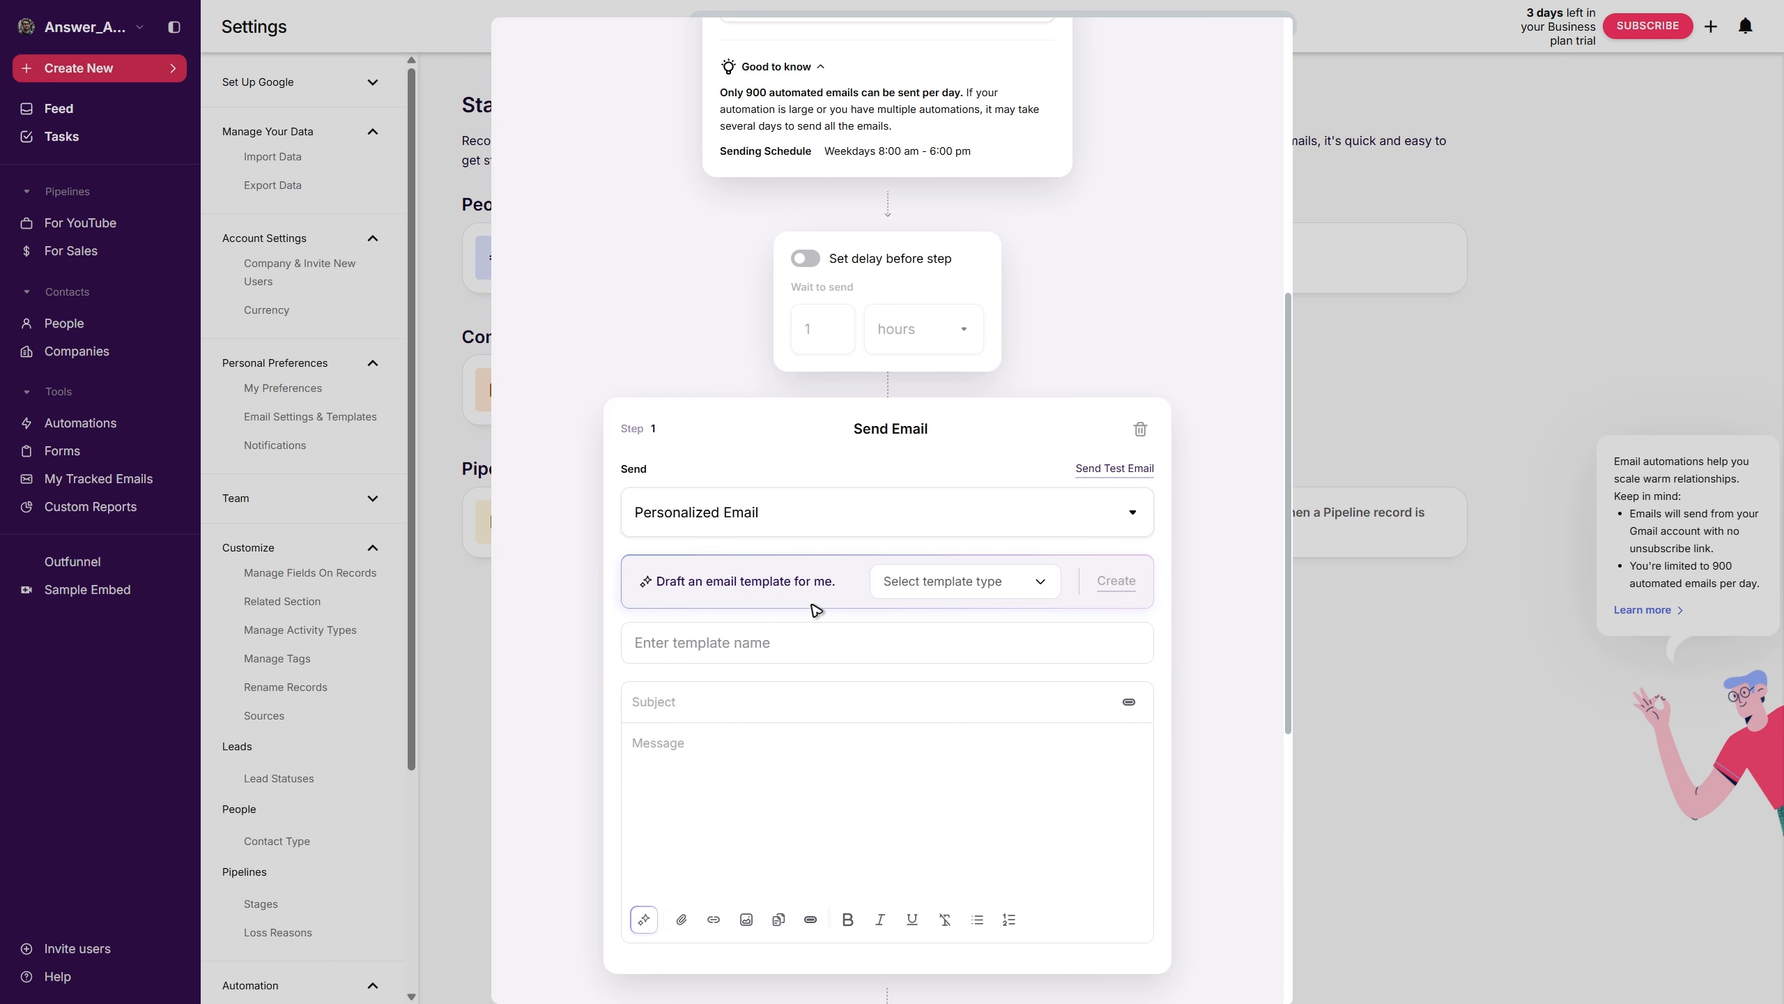
pyautogui.scroll(-6, 1068, 773)
pyautogui.scroll(-2, 1092, 637)
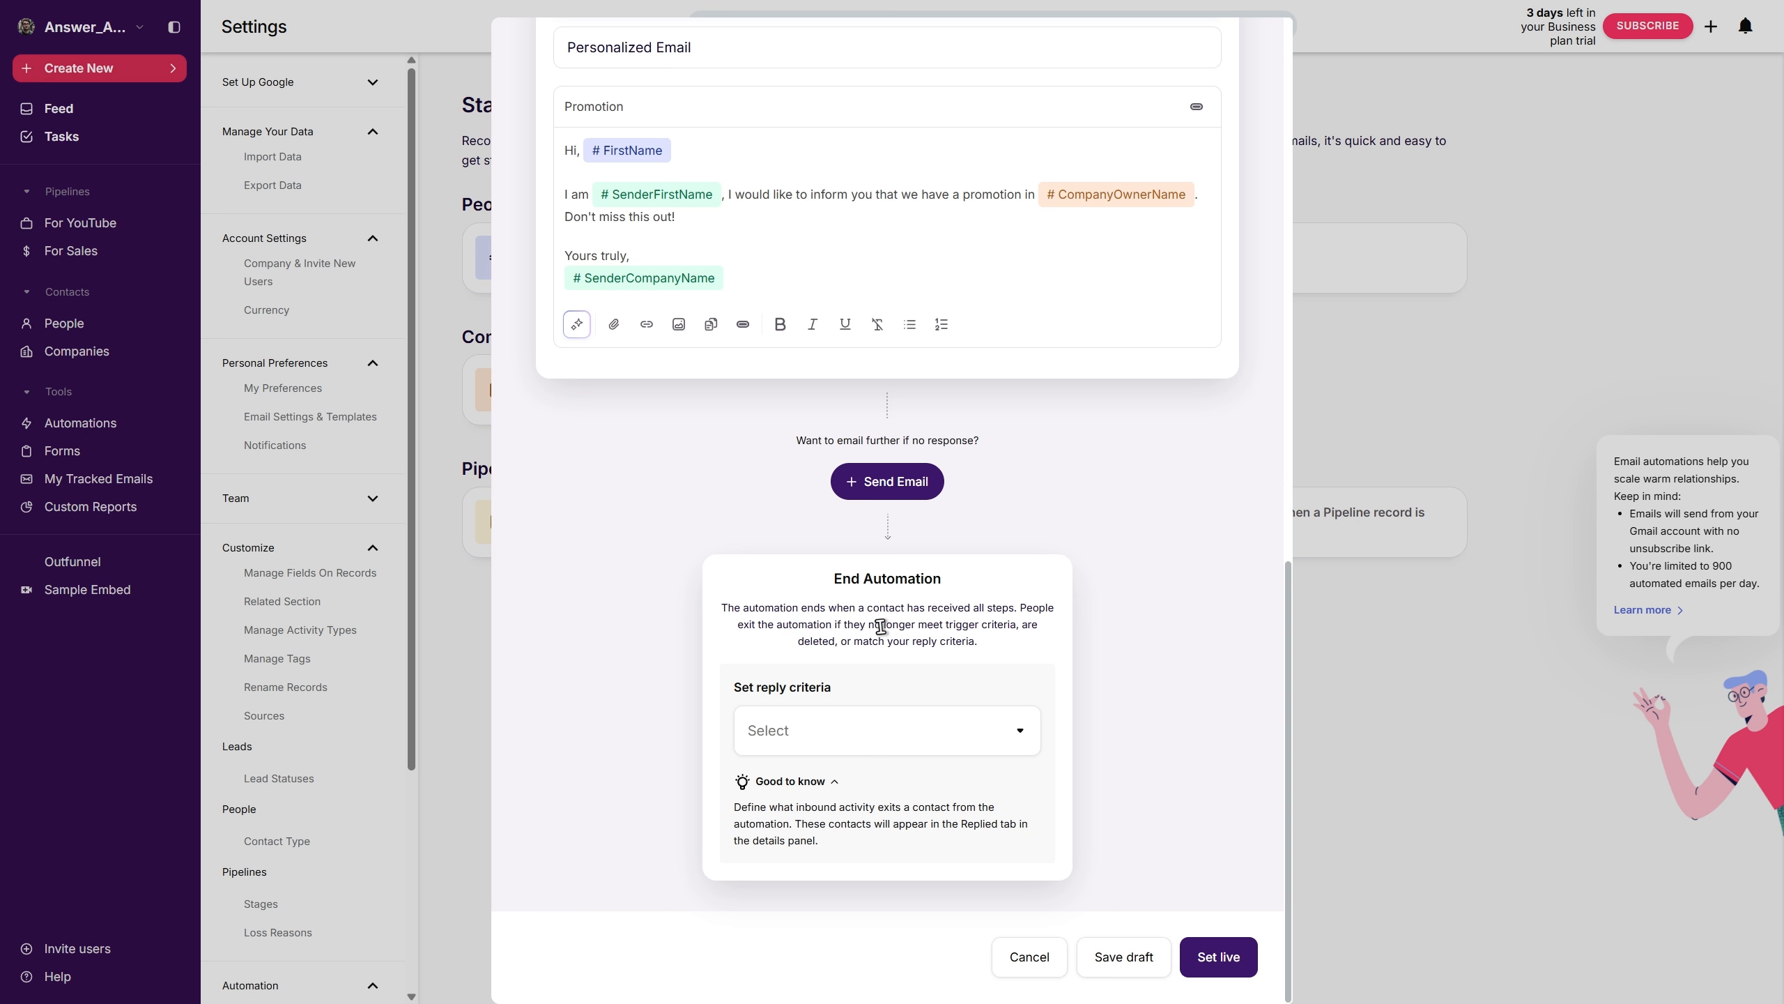
# - Set the reply criteria to "Sends any email or calendar event" and set the automation live
pyautogui.moveTo(960, 611); pyautogui.dragTo(1017, 607)
pyautogui.click(1036, 648)
pyautogui.moveTo(811, 641); pyautogui.dragTo(847, 647)
pyautogui.click(846, 647)
pyautogui.click(871, 731)
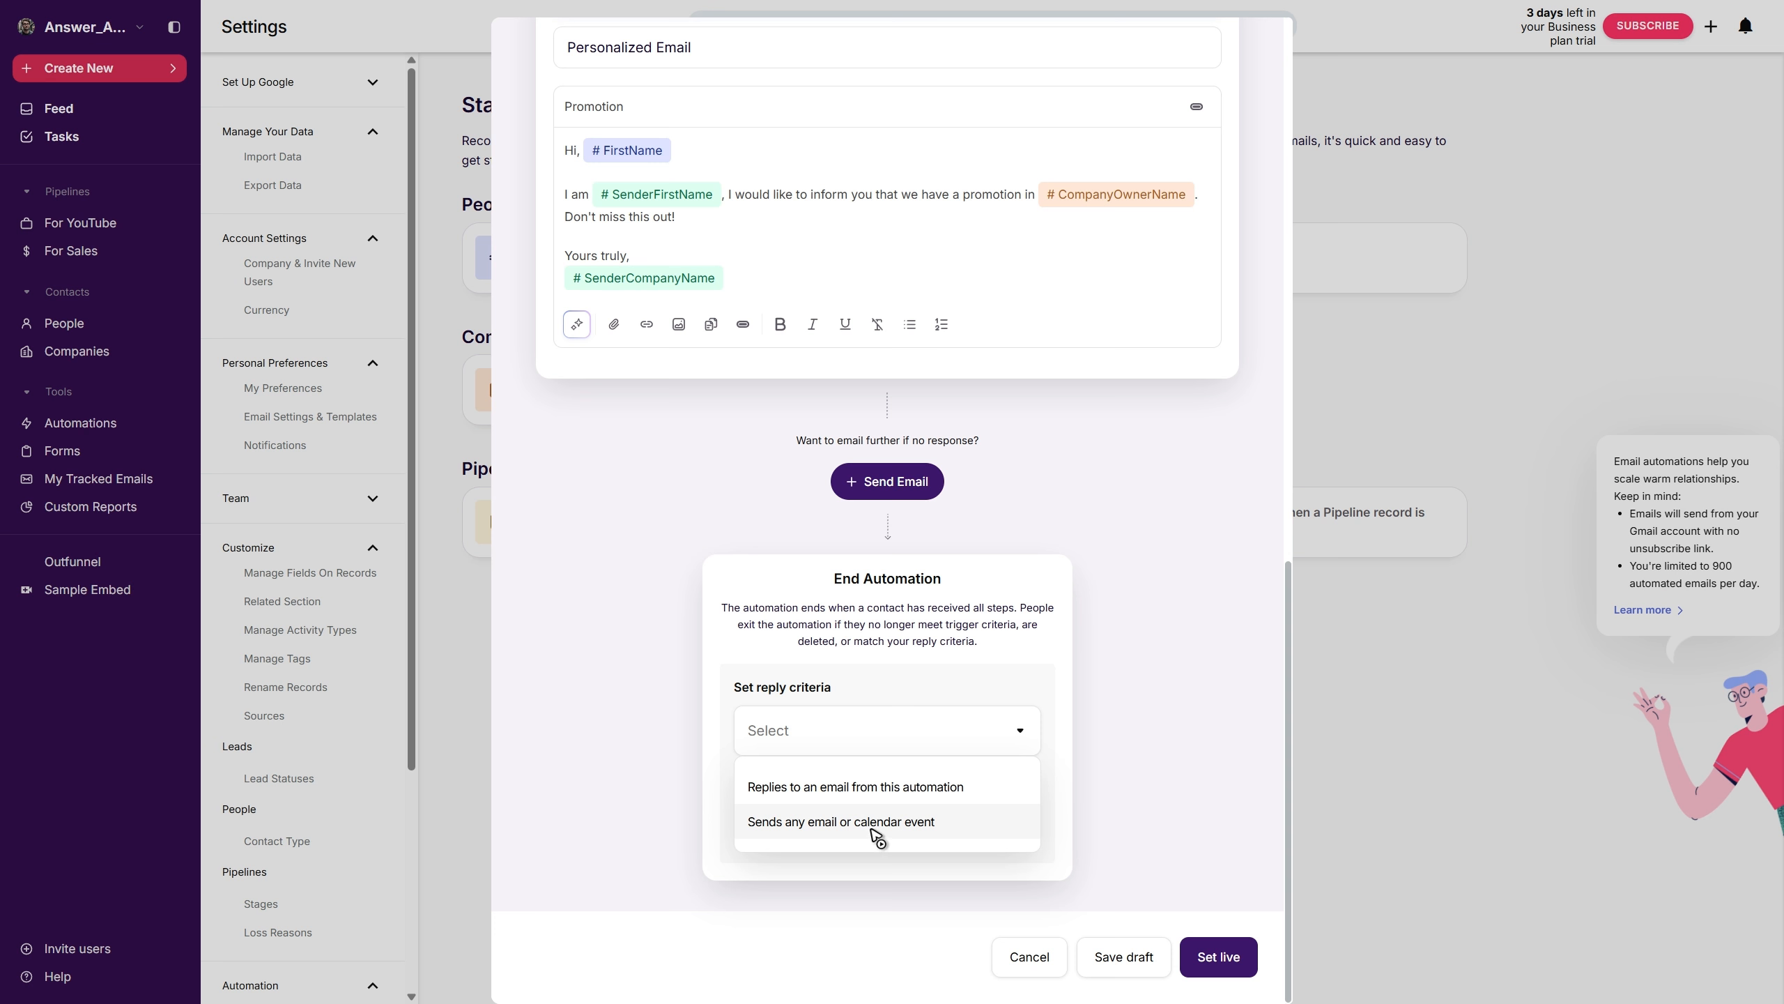
pyautogui.click(911, 824)
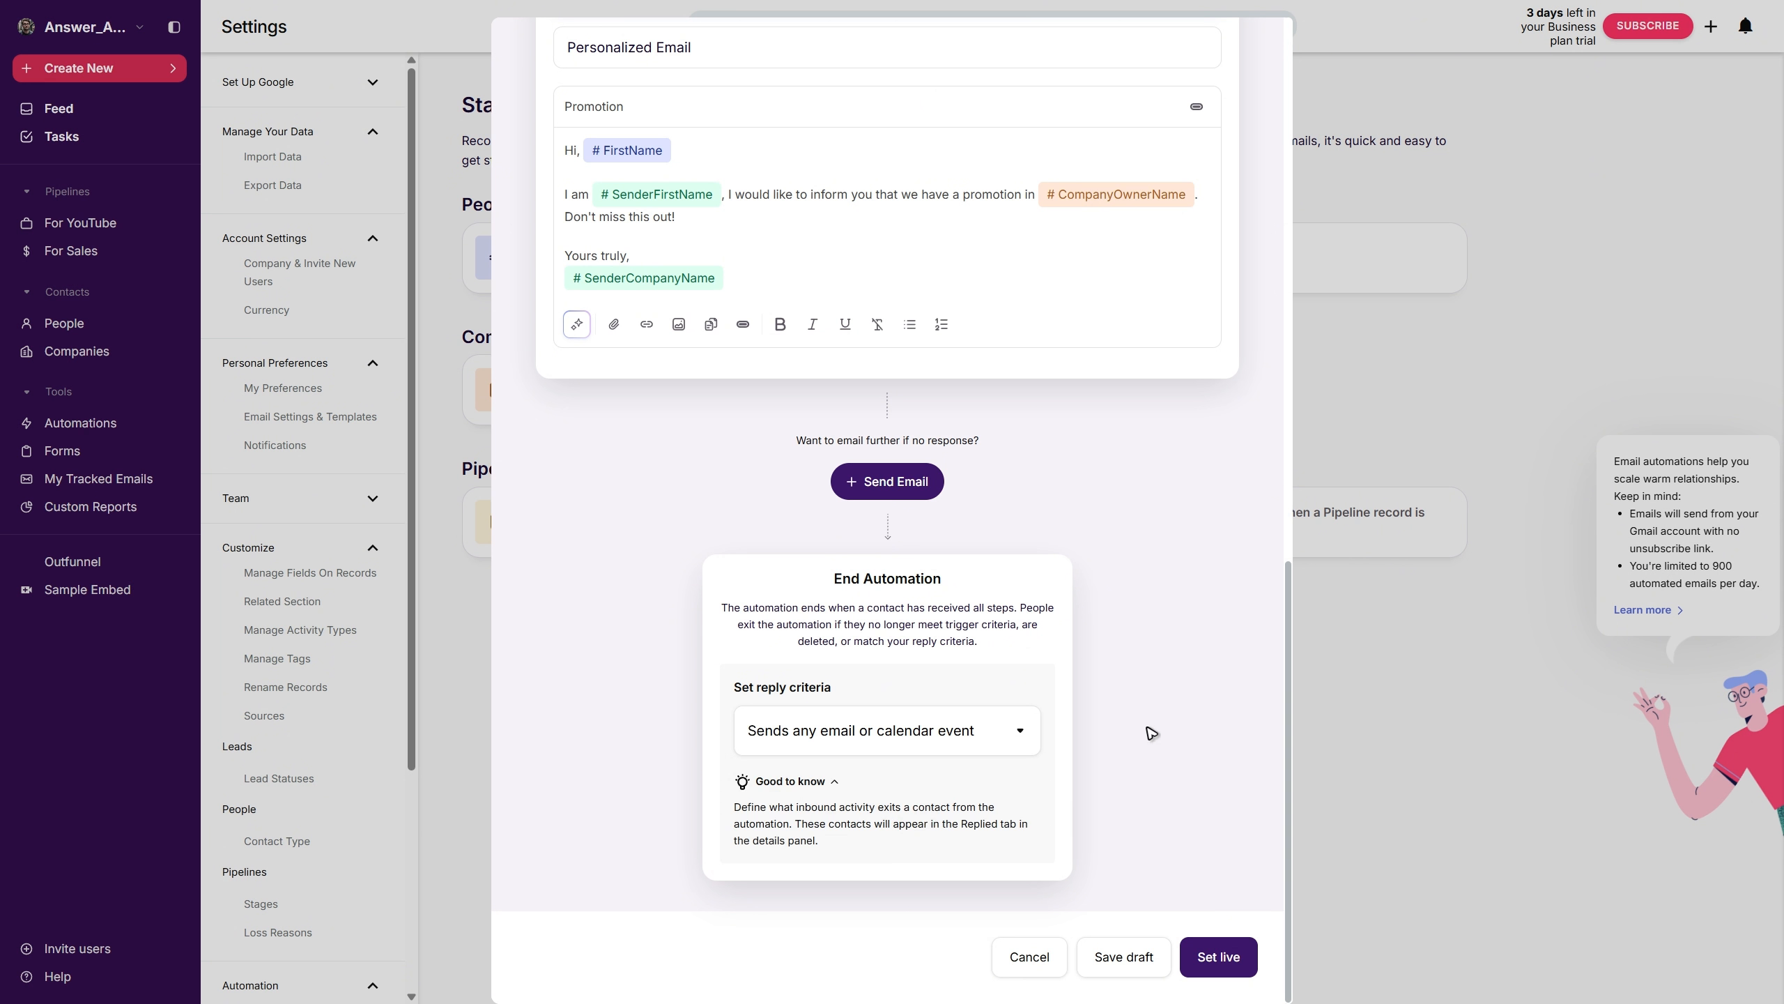
pyautogui.click(1221, 972)
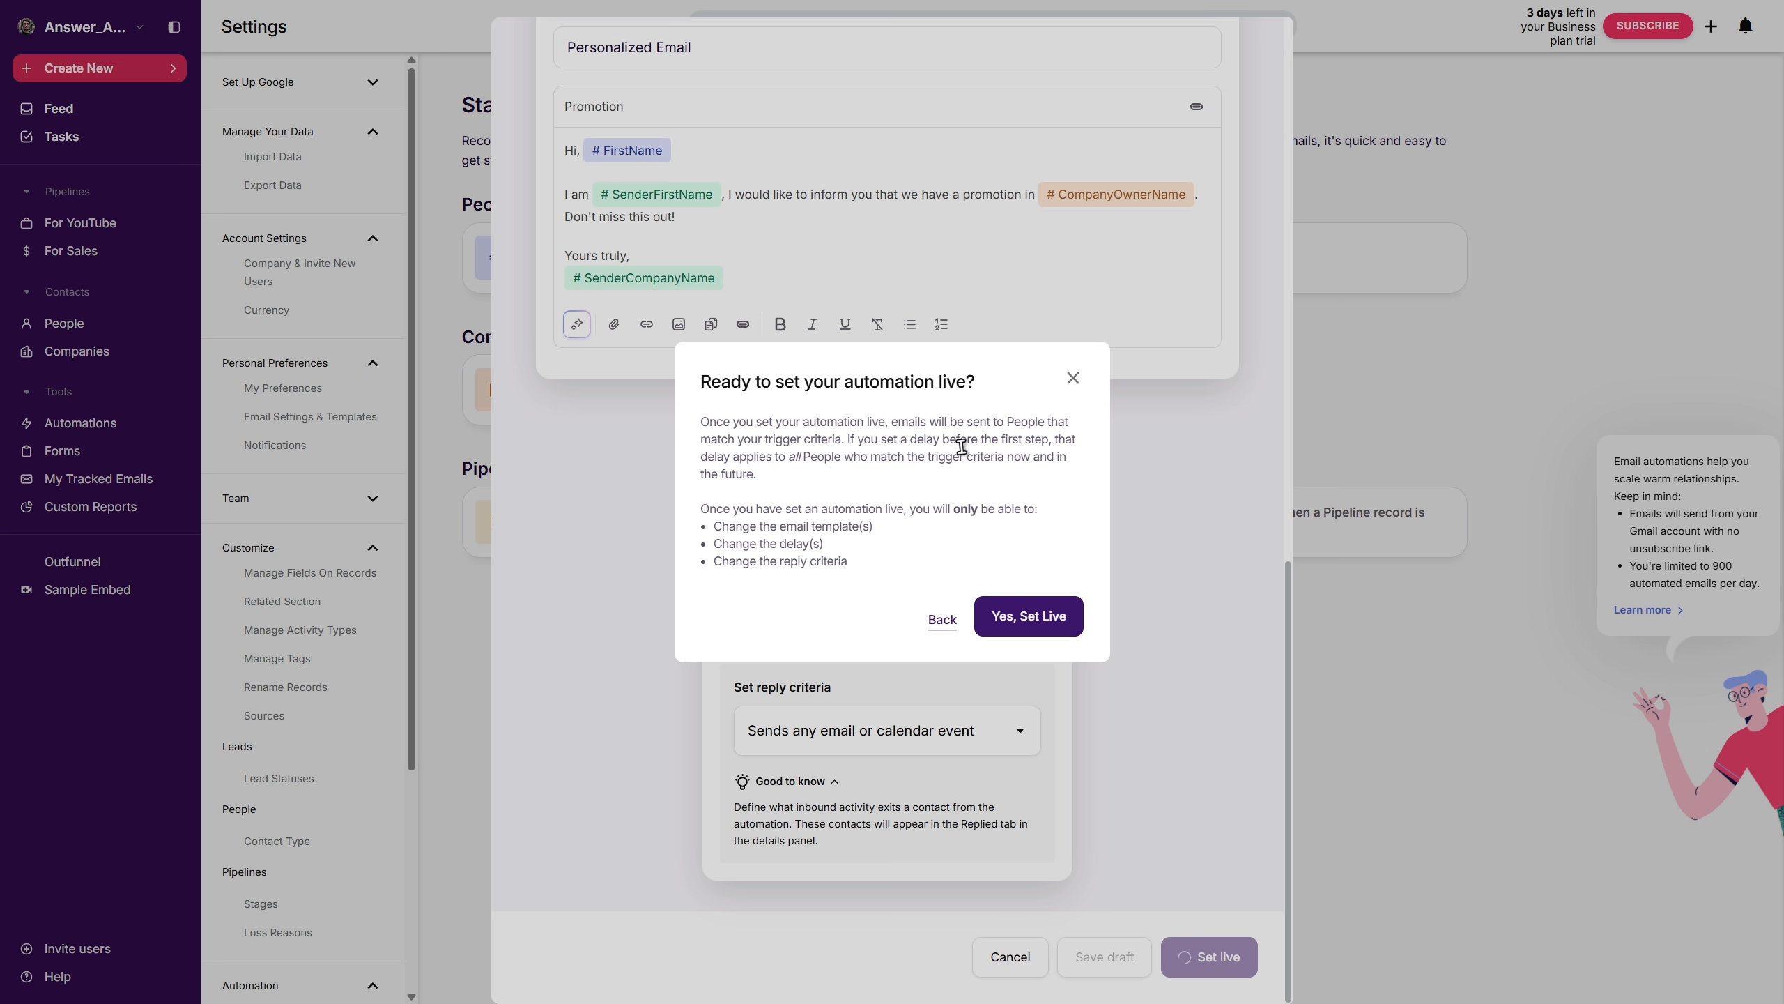
pyautogui.click(1040, 619)
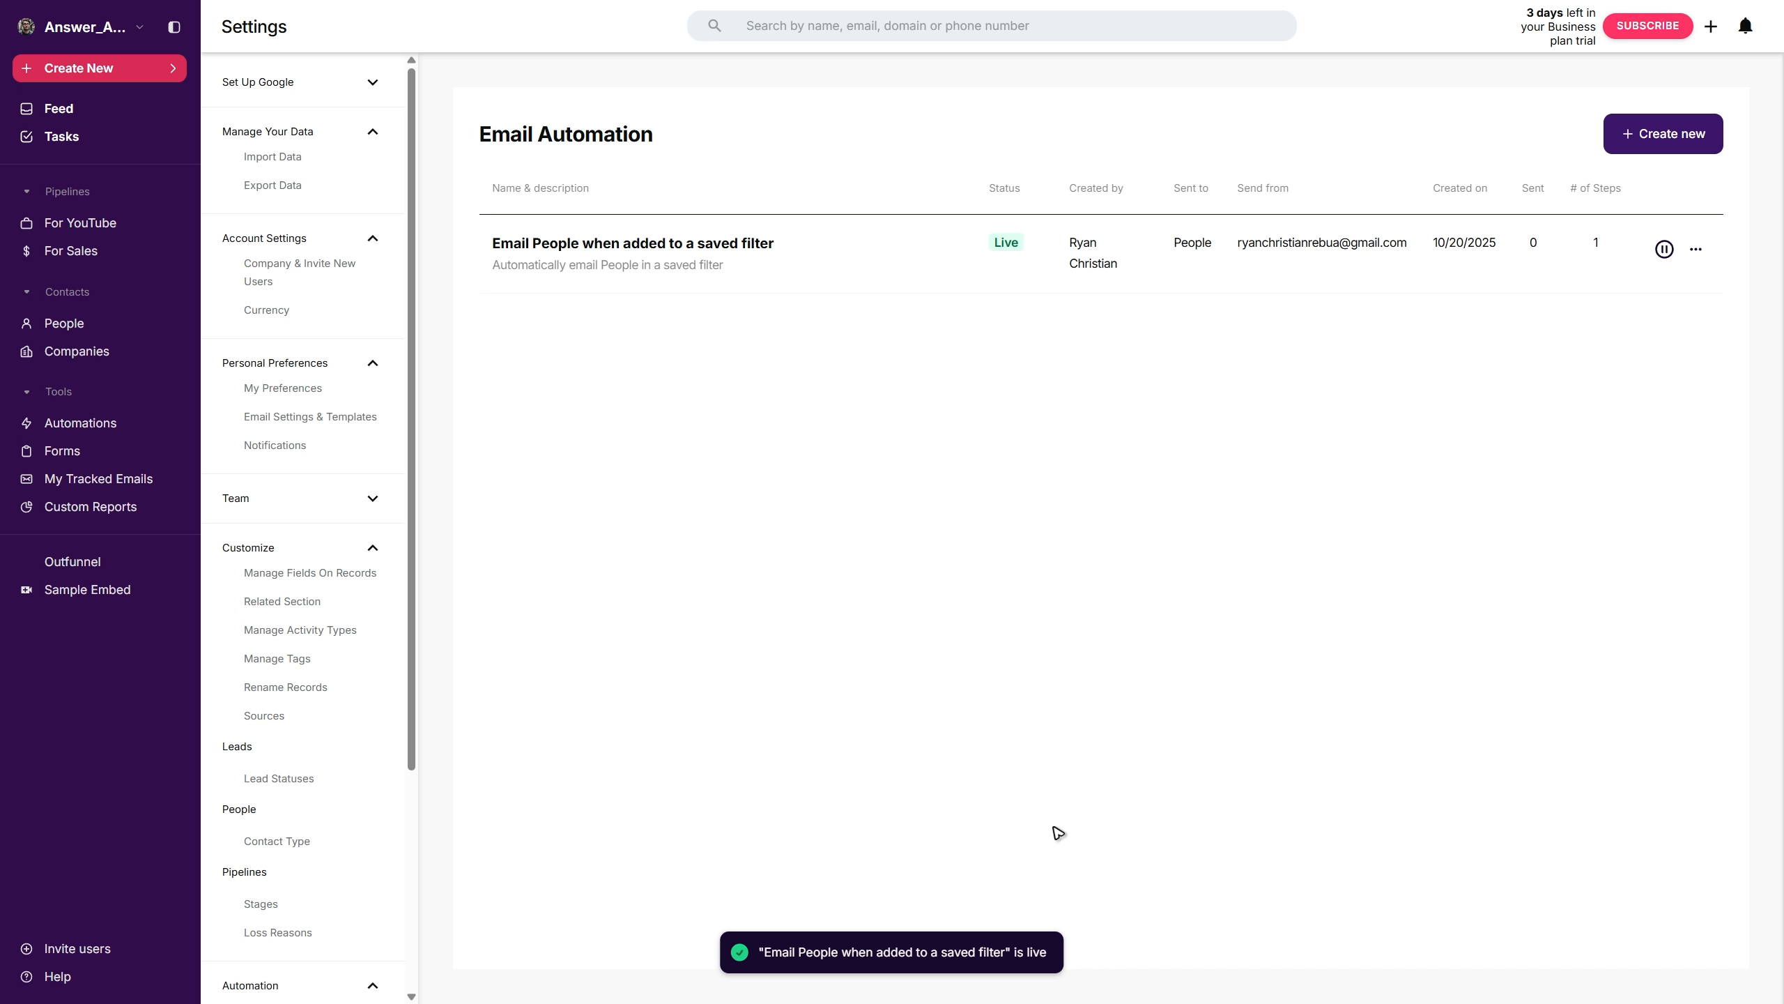